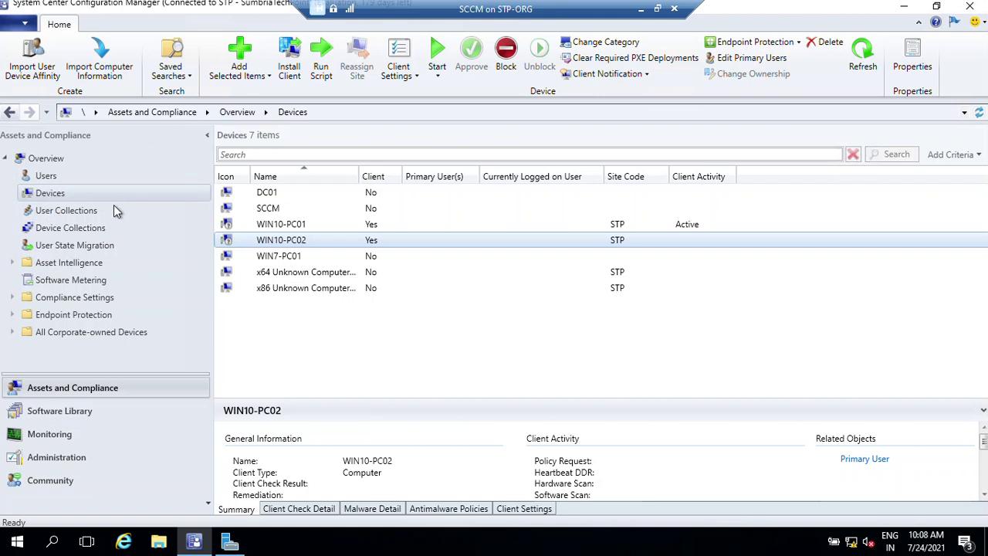
# Compare WIN10-PC01 and WIN10-PC02, then confirm WIN7-PC01 shows Client No, Client Type None
pyautogui.click(370, 226)
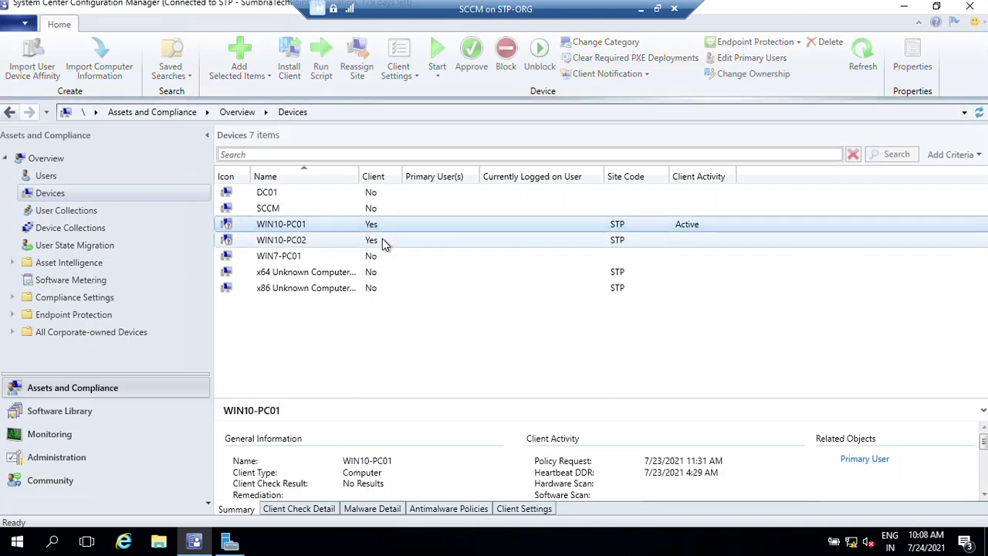
pyautogui.click(383, 243)
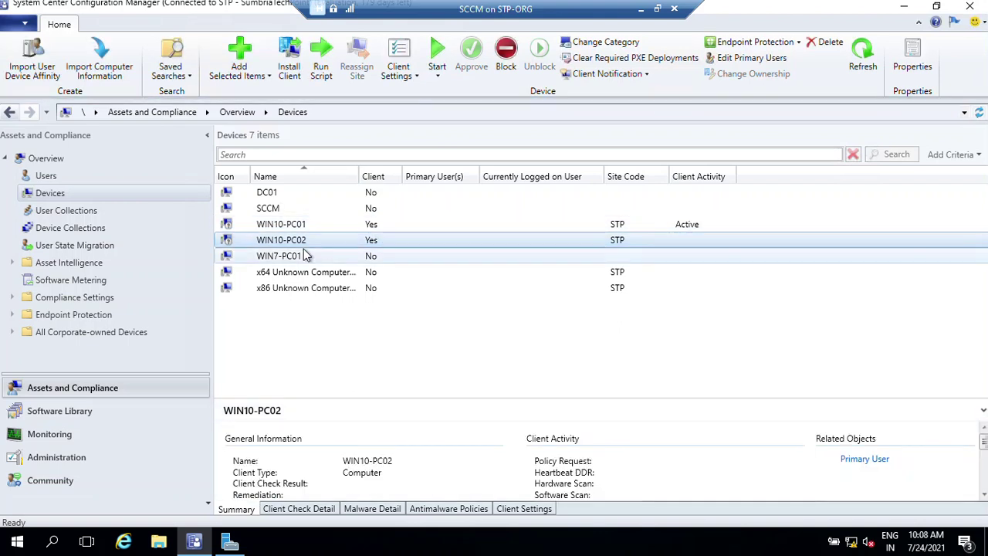
pyautogui.click(316, 226)
pyautogui.click(330, 243)
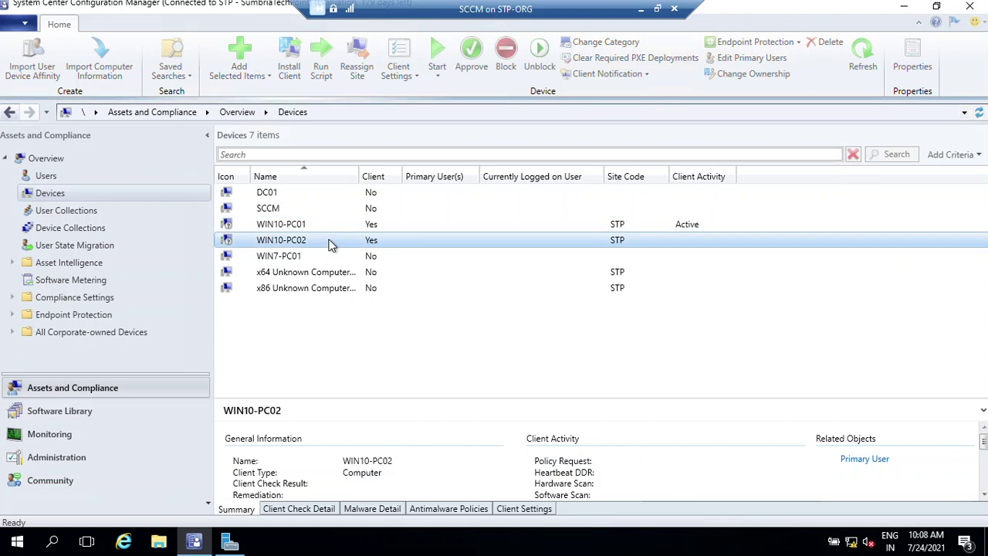
pyautogui.click(308, 257)
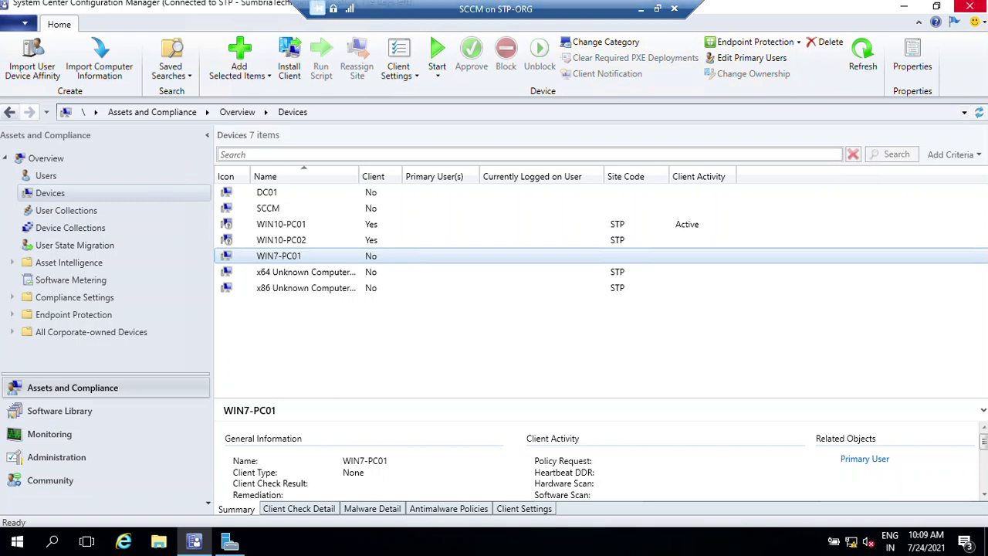
pyautogui.click(360, 304)
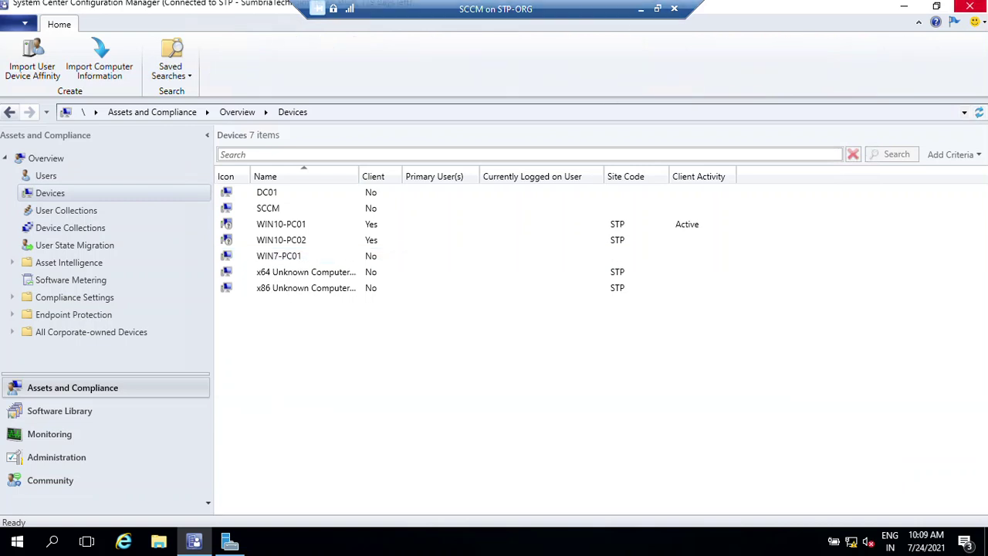
# Send Ctrl+Alt+Delete to the WIN7-PC01 VM, log on as Admin and go full screen
pyautogui.click(288, 258)
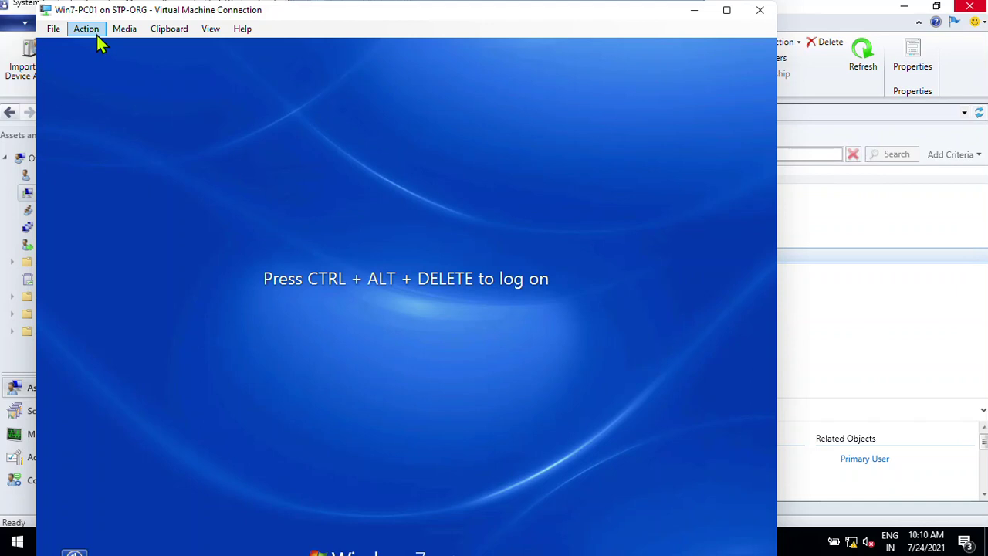
pyautogui.click(98, 35)
pyautogui.click(121, 45)
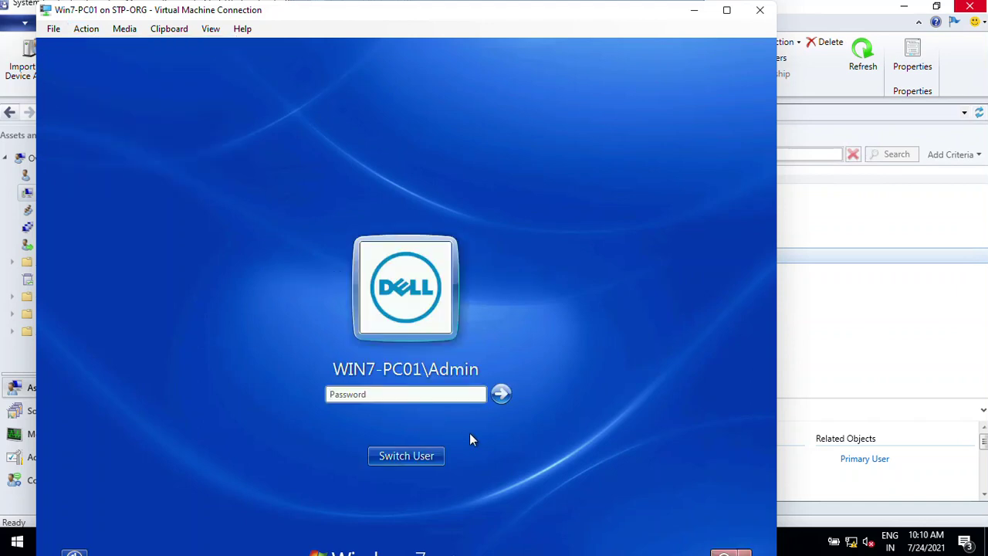
pyautogui.click(501, 395)
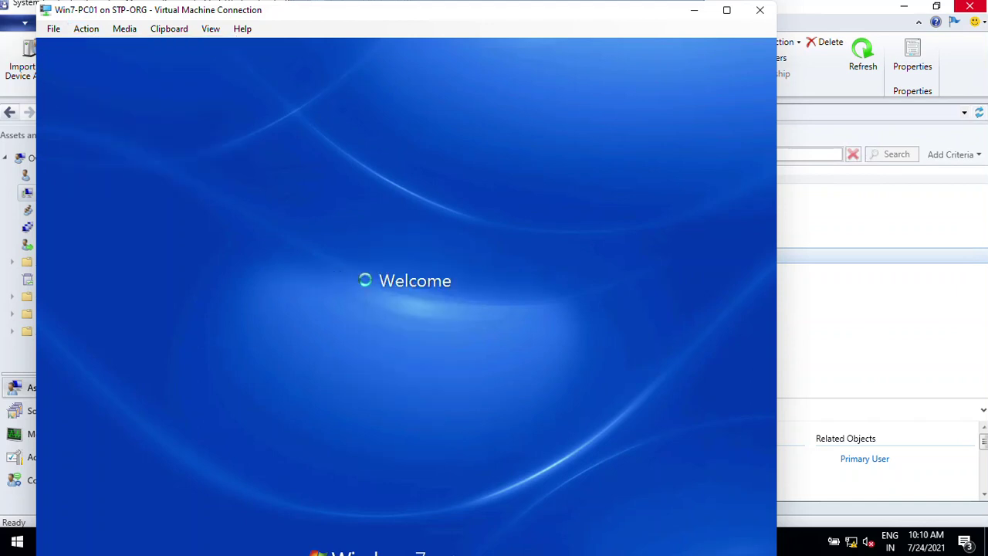
pyautogui.click(728, 11)
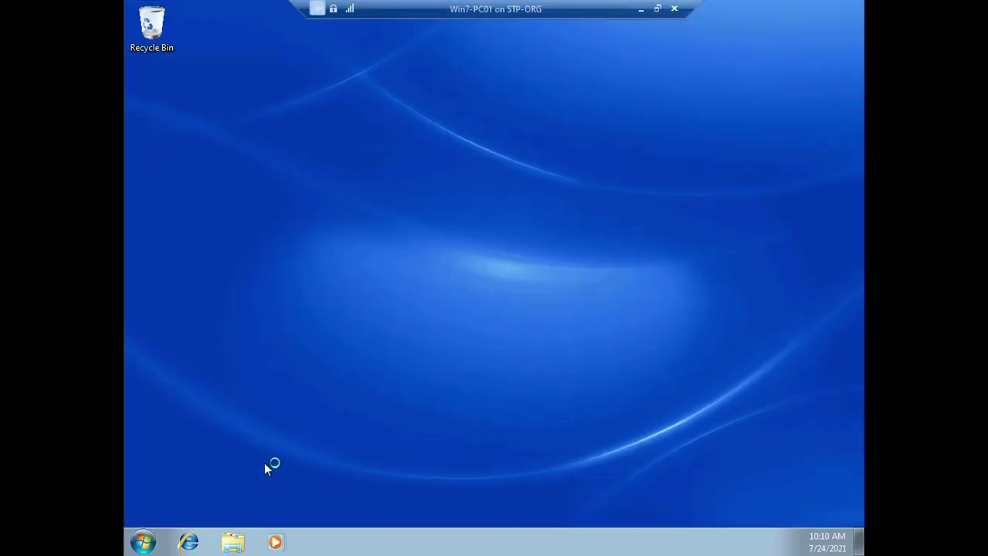
pyautogui.rightClick(413, 131)
# Open Computer's system properties and confirm WIN7-PC01 is joined to the STP.IN domain
pyautogui.click(457, 166)
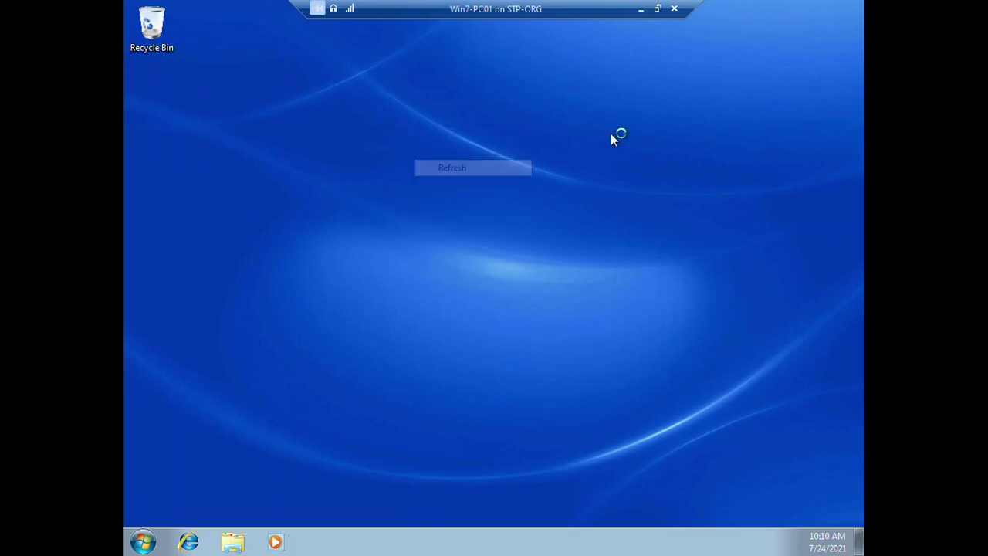
pyautogui.click(152, 544)
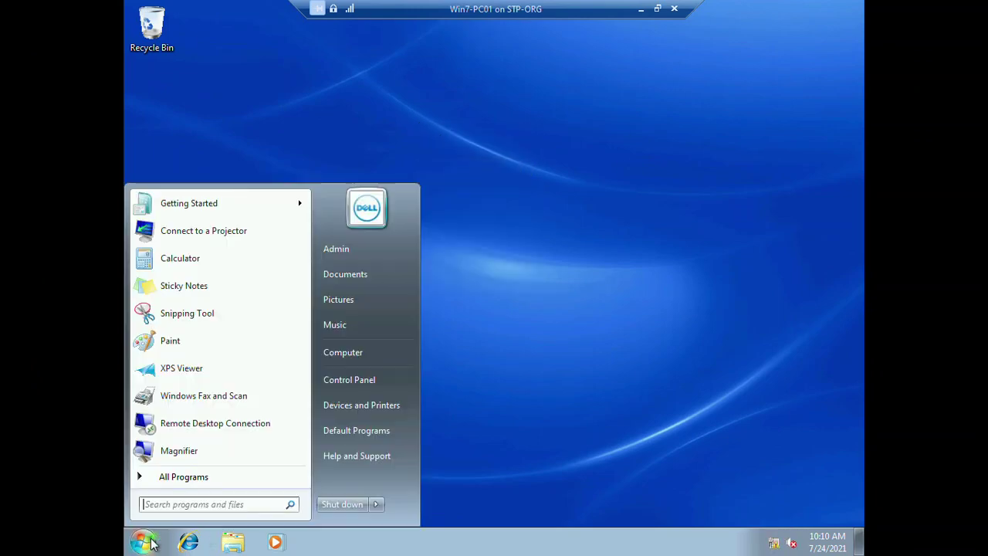
pyautogui.rightClick(364, 355)
pyautogui.click(407, 479)
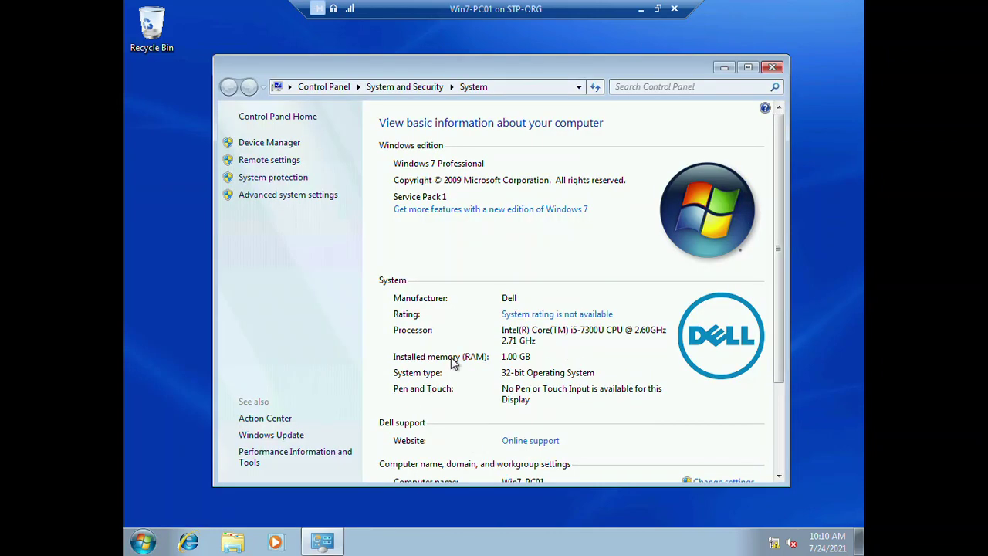
pyautogui.scroll(-1, 510, 420)
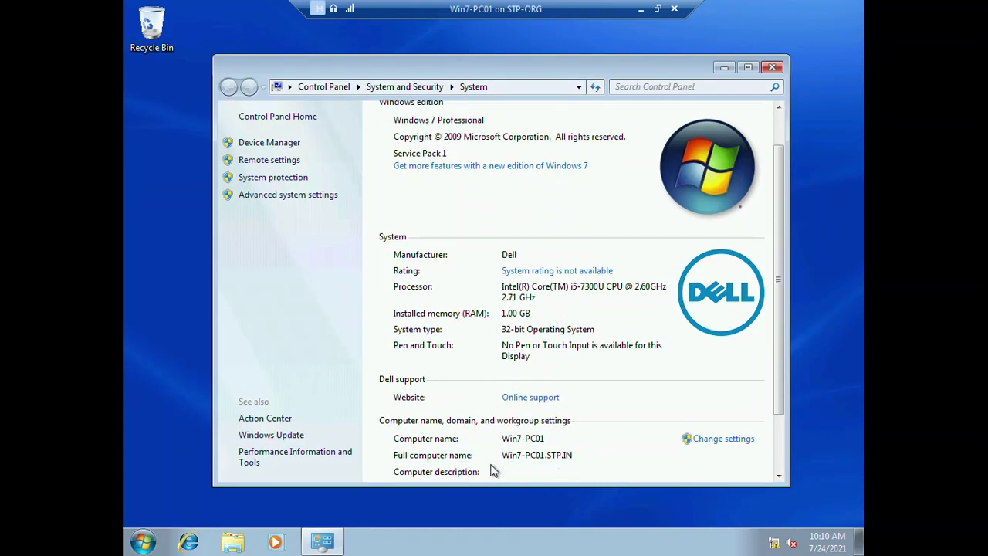
pyautogui.scroll(-1, 506, 459)
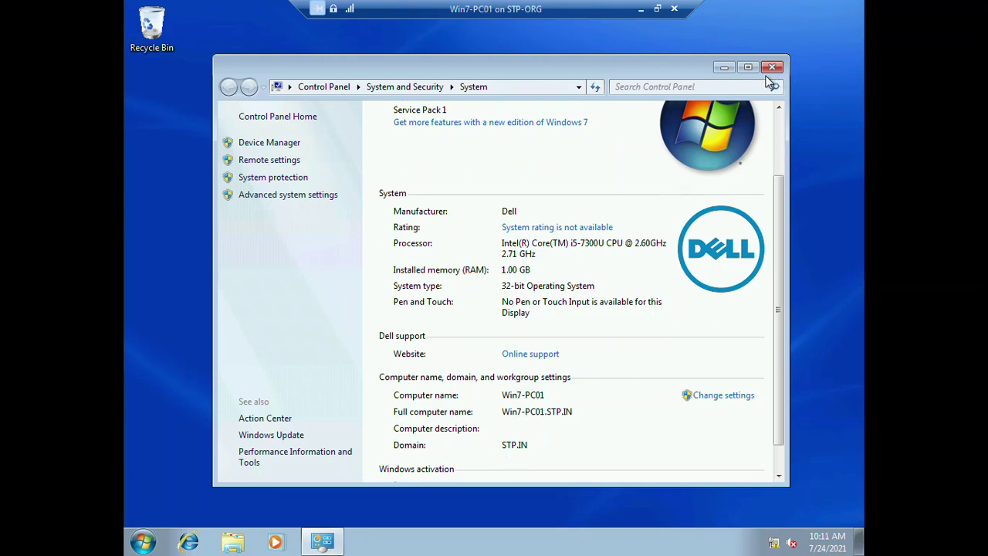
# Launch cmd and ping stp.in, getting 4 replies from 10.10.10.10 with 0% loss
pyautogui.click(142, 544)
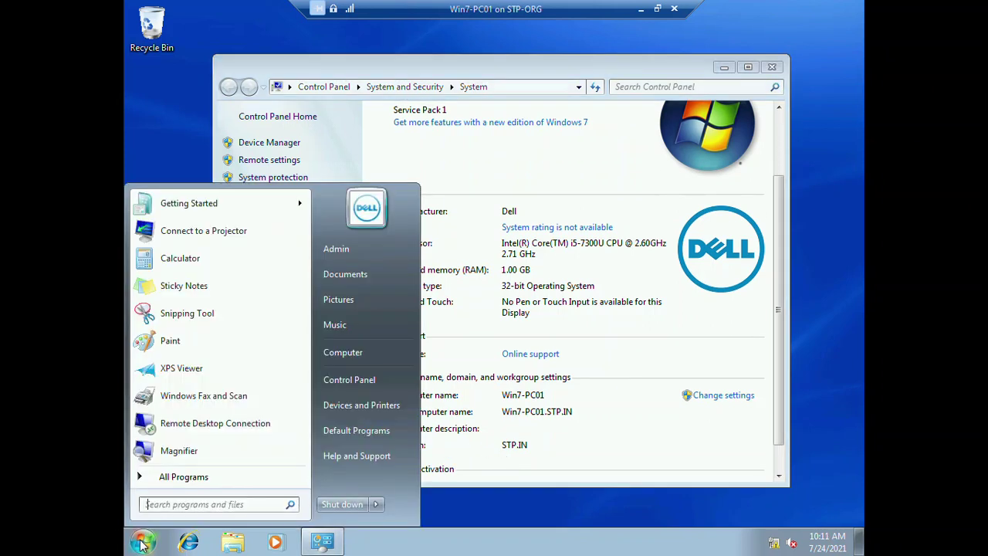
pyautogui.write('cmd')
pyautogui.press('Return')
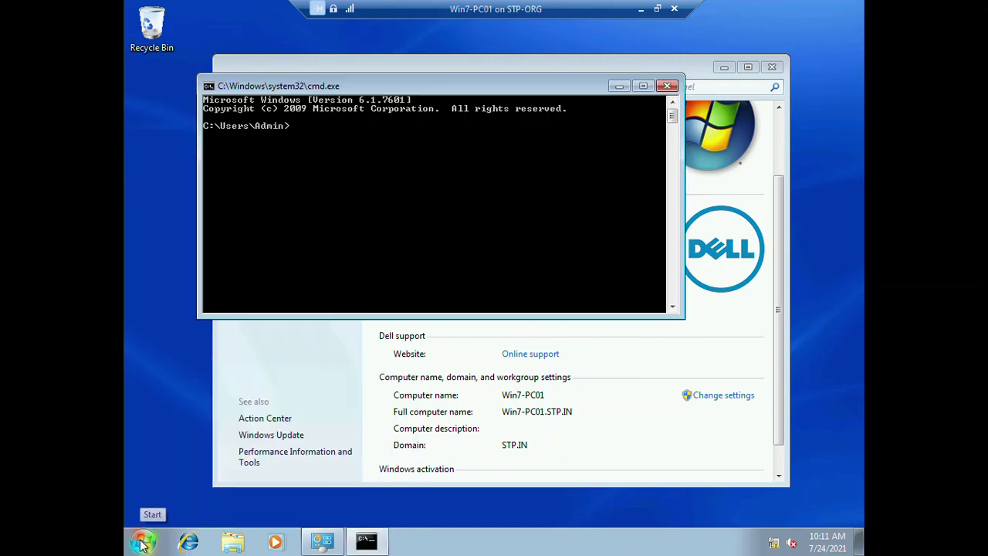
pyautogui.write('ping stp')
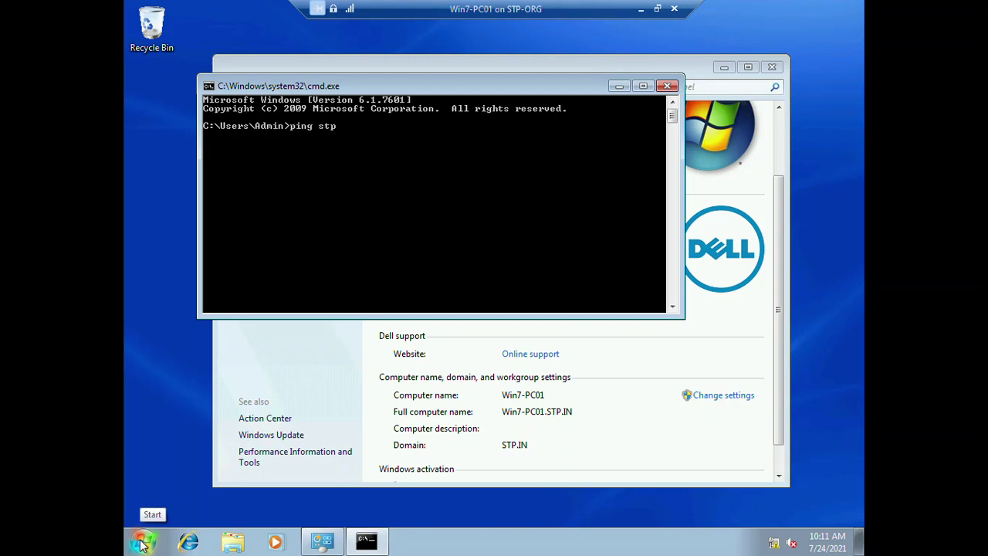
pyautogui.write('.in')
pyautogui.press('Return')
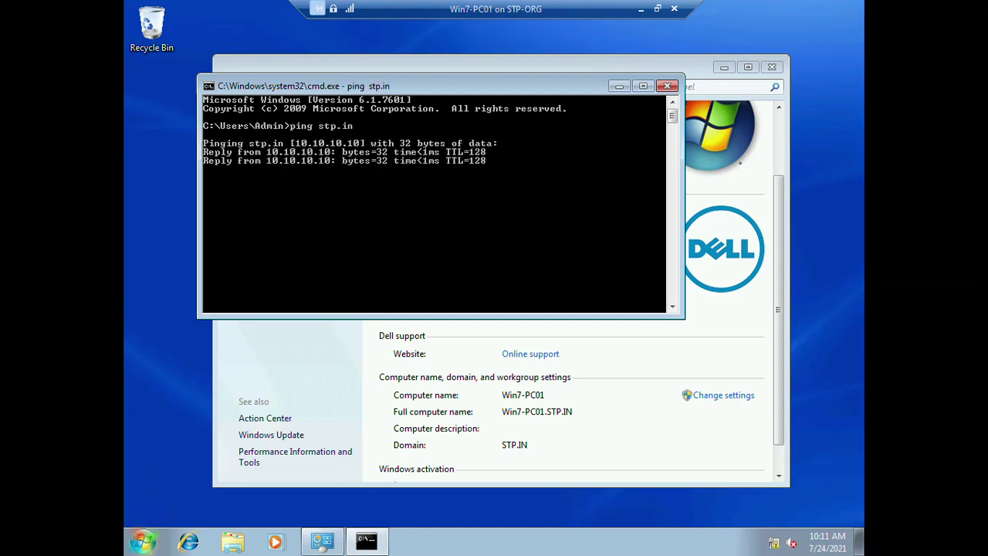
# Minimize the open windows and open \\sccm from the Start search box
pyautogui.click(618, 88)
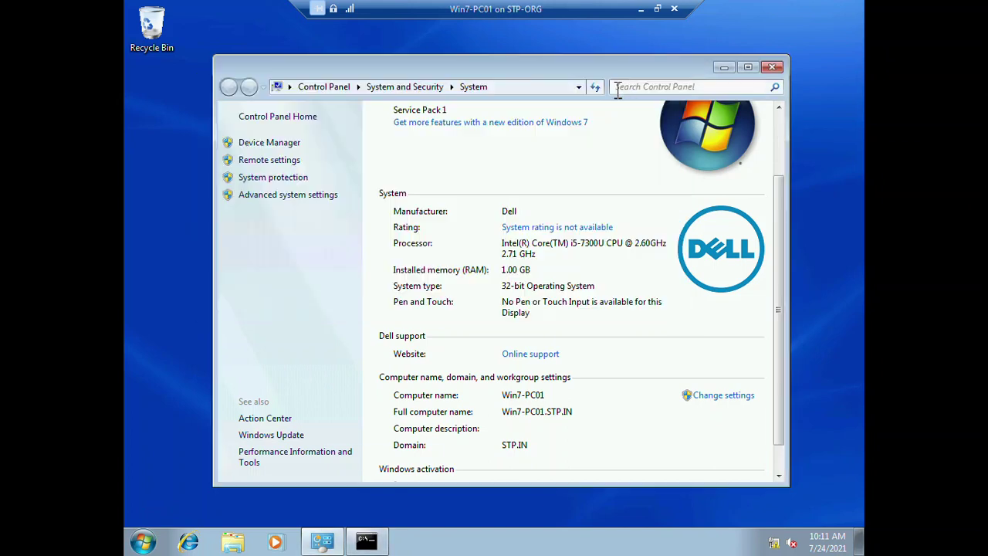
pyautogui.click(725, 68)
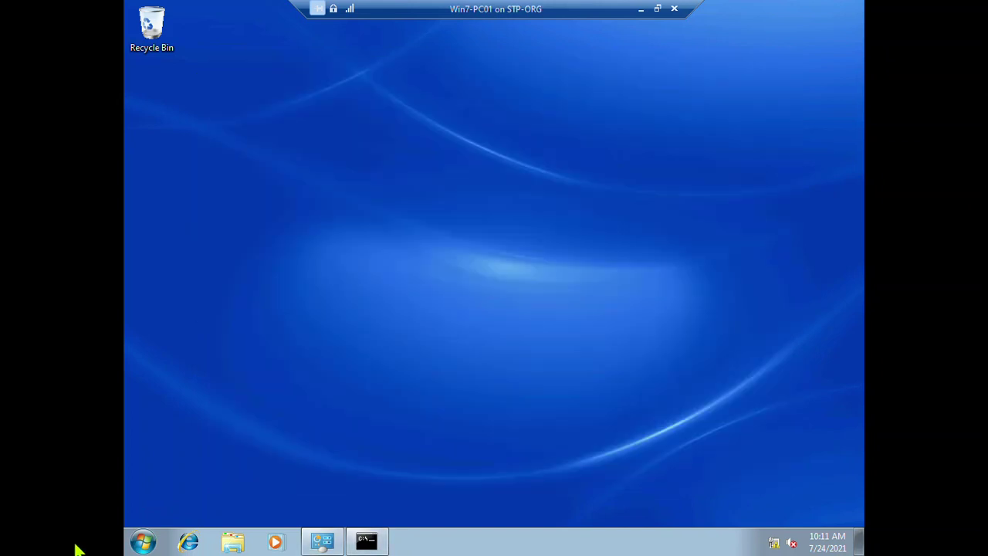
pyautogui.click(151, 542)
pyautogui.write('\\\\')
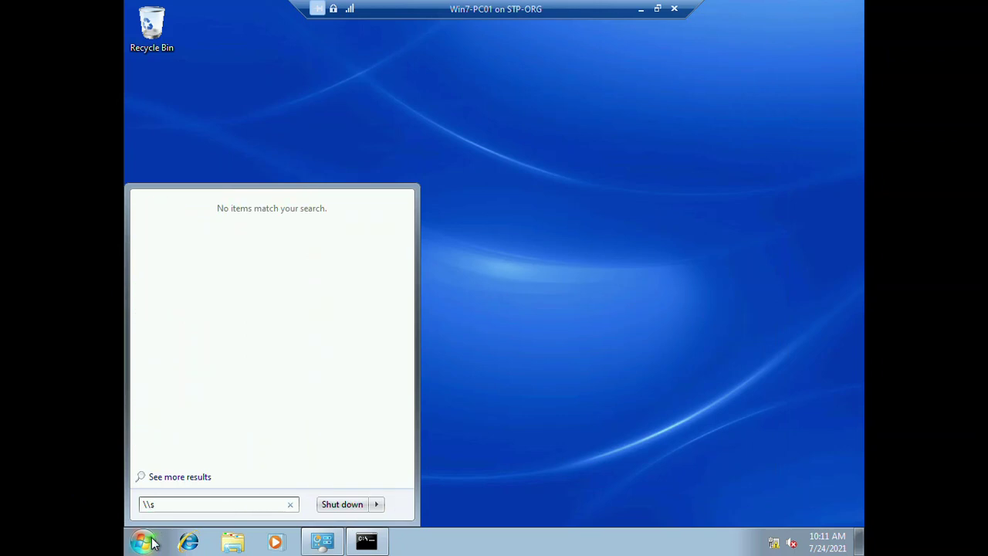
pyautogui.write('sccm')
pyautogui.press('Return')
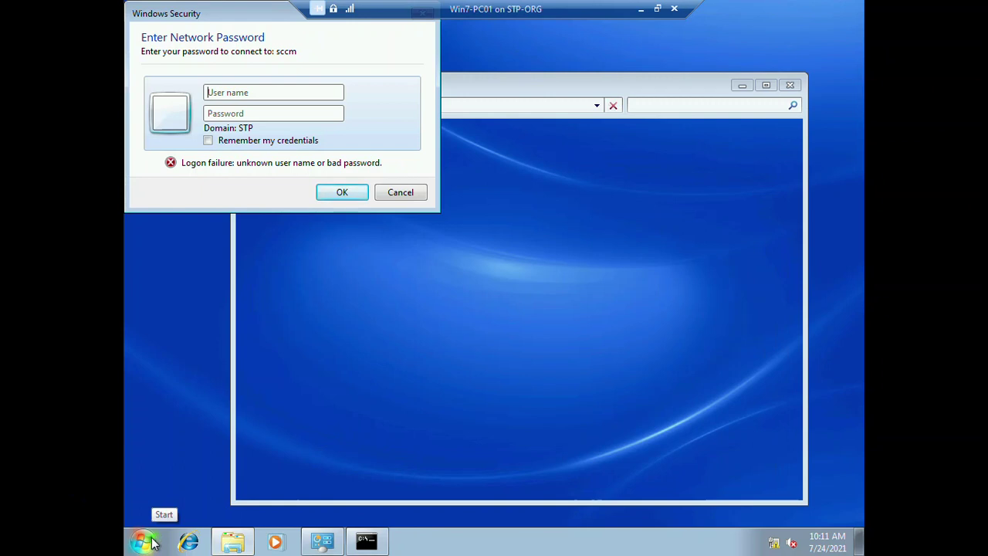
# Enter the domain user name and password to list the server's 11 shares
pyautogui.write('admstp')
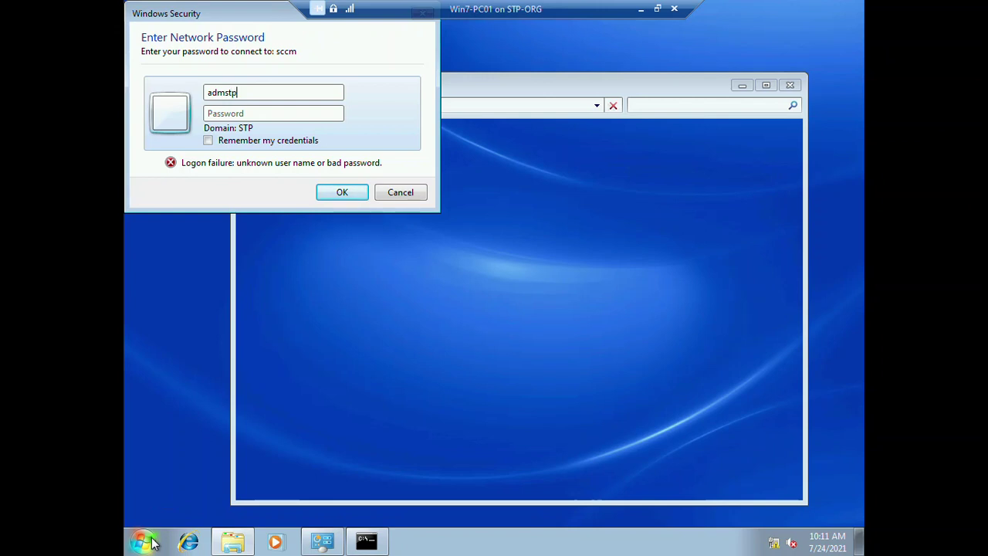
pyautogui.press('Tab')
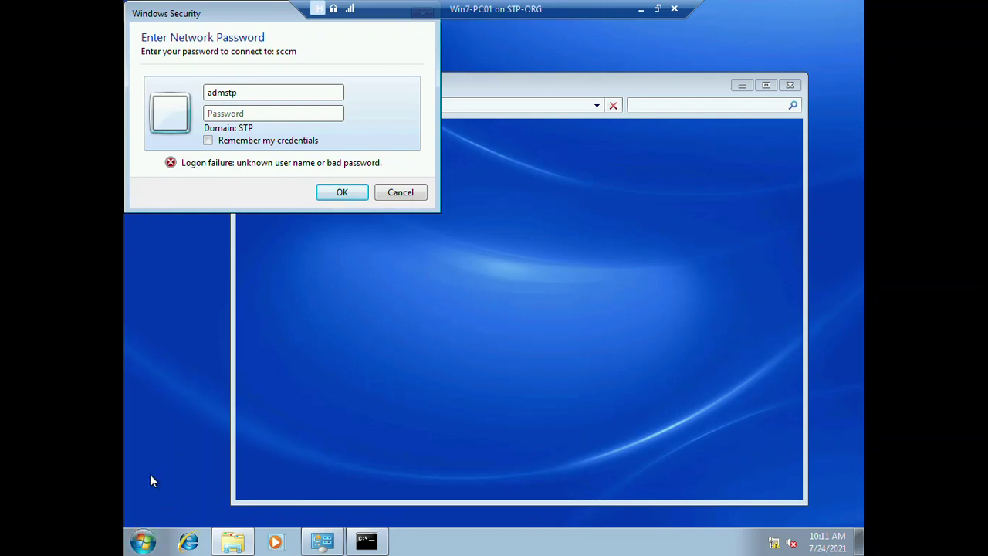
pyautogui.write('••••')
pyautogui.press('Return')
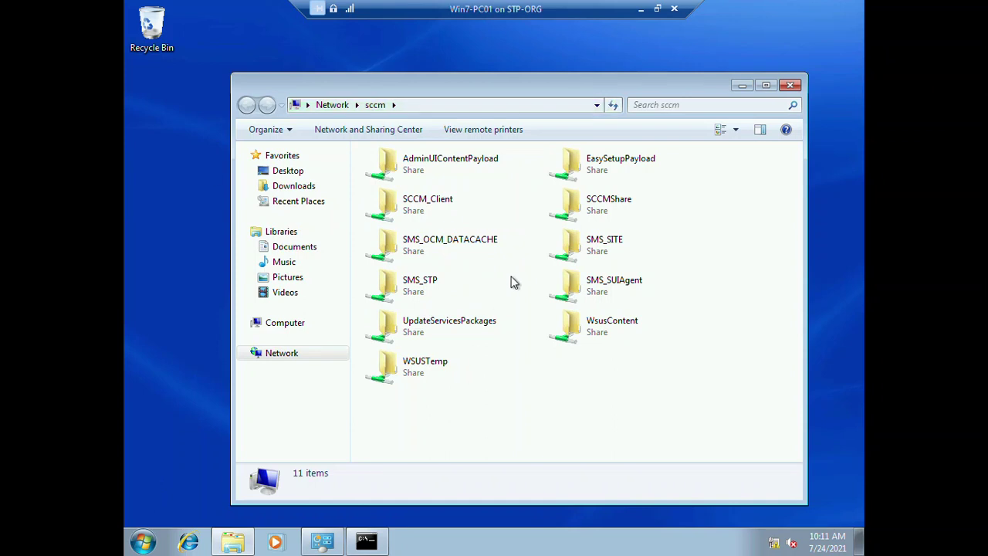
# Open the SMS_STP share on sccm and copy its Client folder
pyautogui.doubleClick(610, 247)
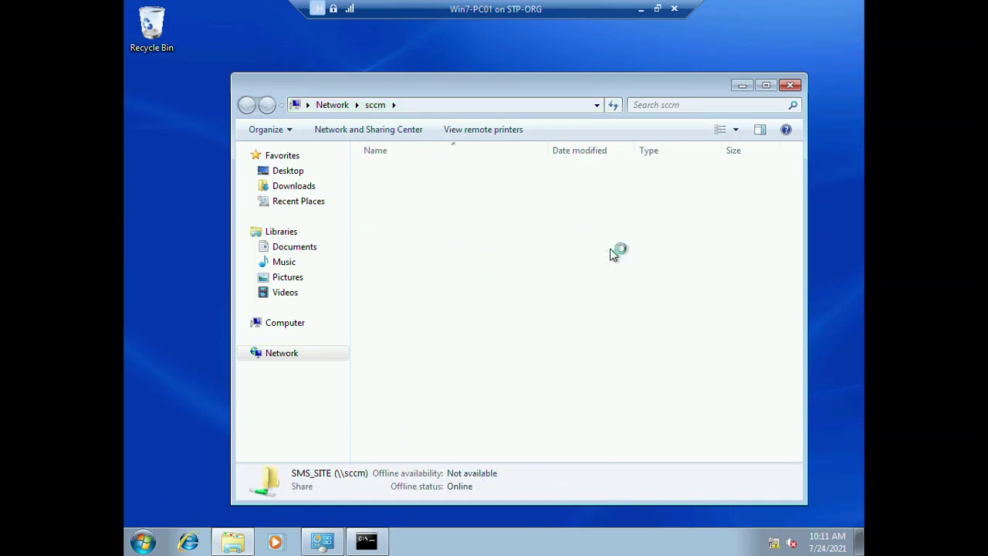
pyautogui.click(246, 107)
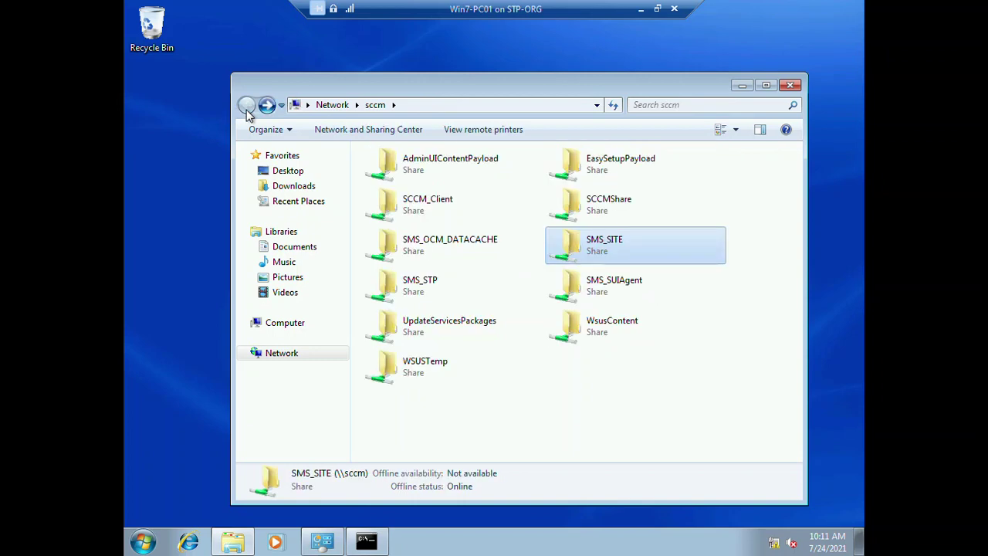
pyautogui.doubleClick(417, 295)
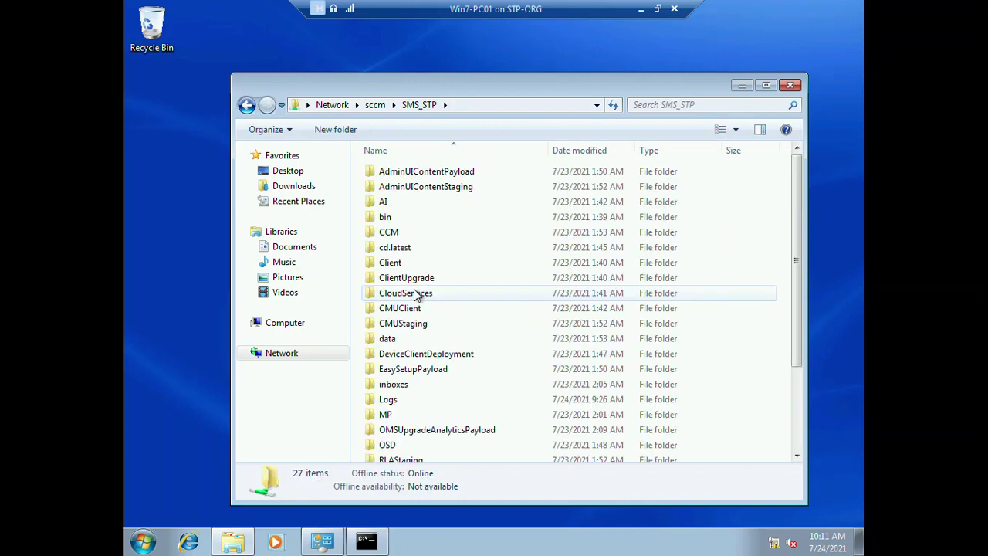
pyautogui.scroll(-3, 417, 294)
pyautogui.scroll(1, 398, 245)
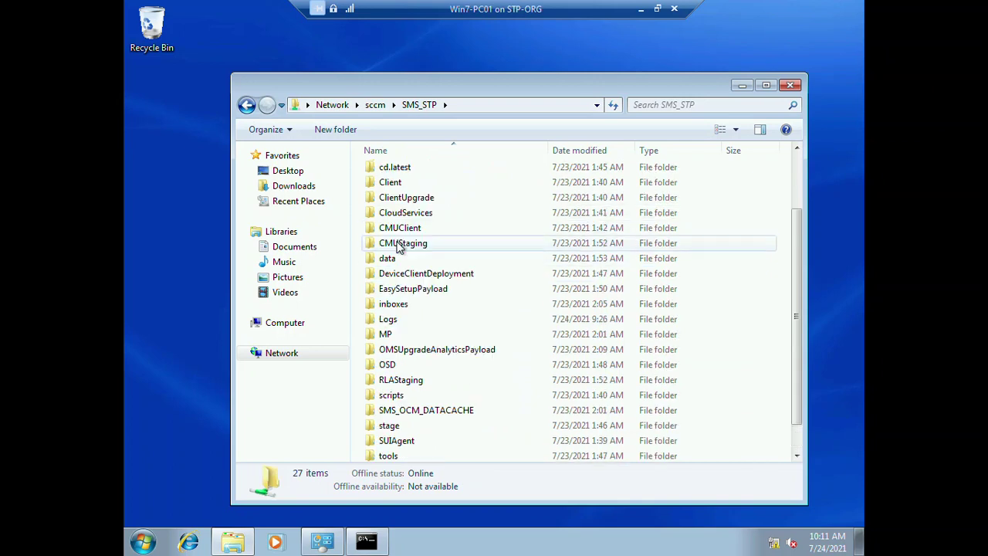
pyautogui.rightClick(393, 186)
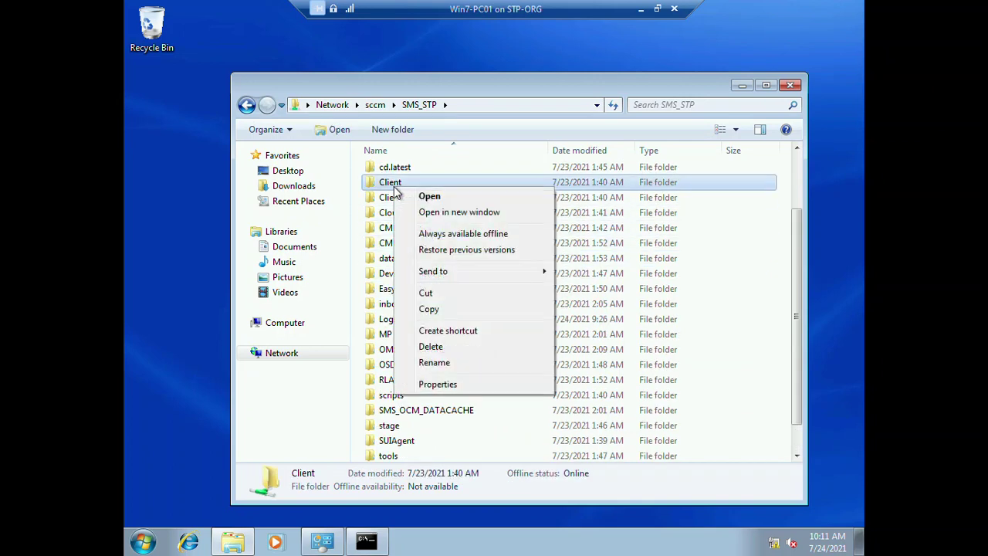
pyautogui.click(439, 309)
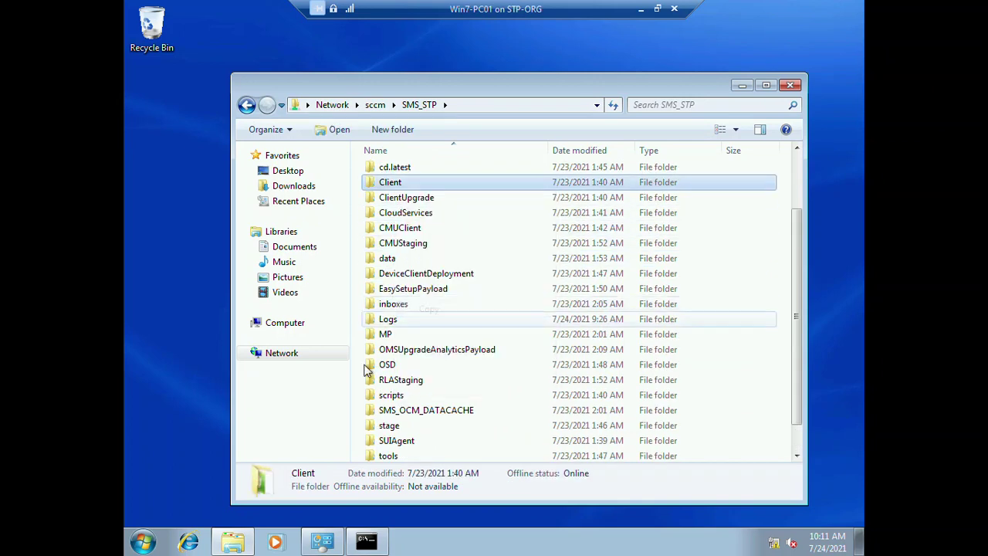
# Paste the Client folder into Local Disk (C:) and follow the copy progress
pyautogui.click(234, 540)
pyautogui.click(234, 540)
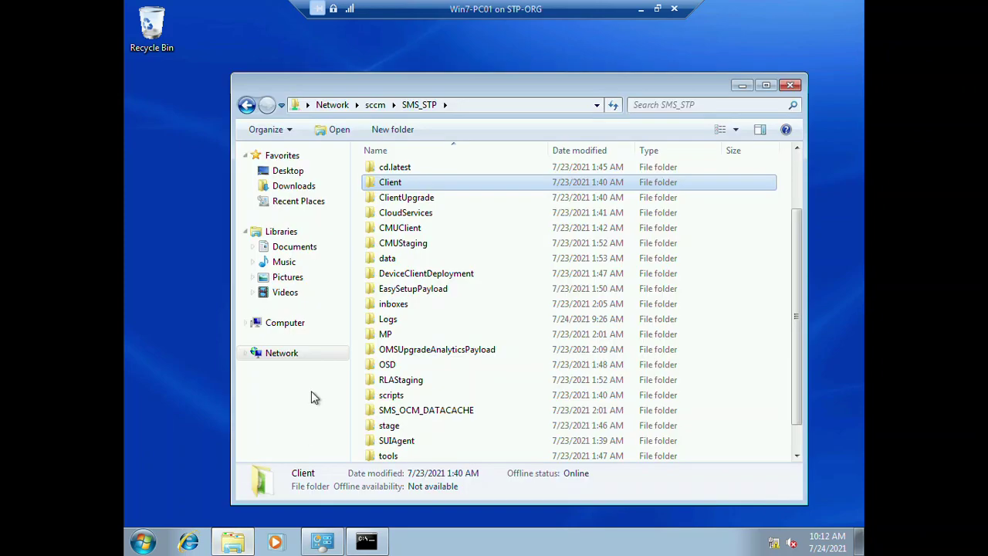
pyautogui.click(287, 322)
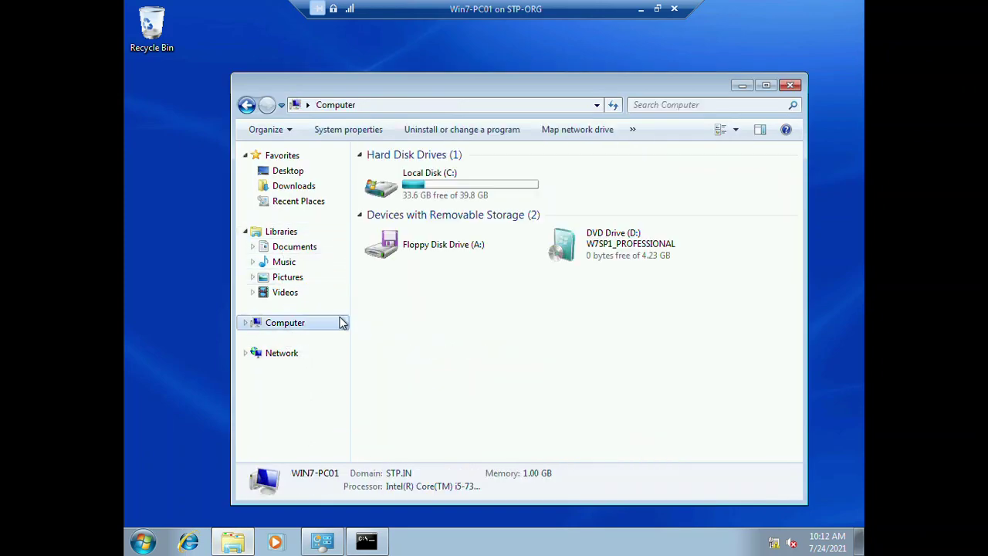
pyautogui.doubleClick(437, 202)
pyautogui.rightClick(420, 291)
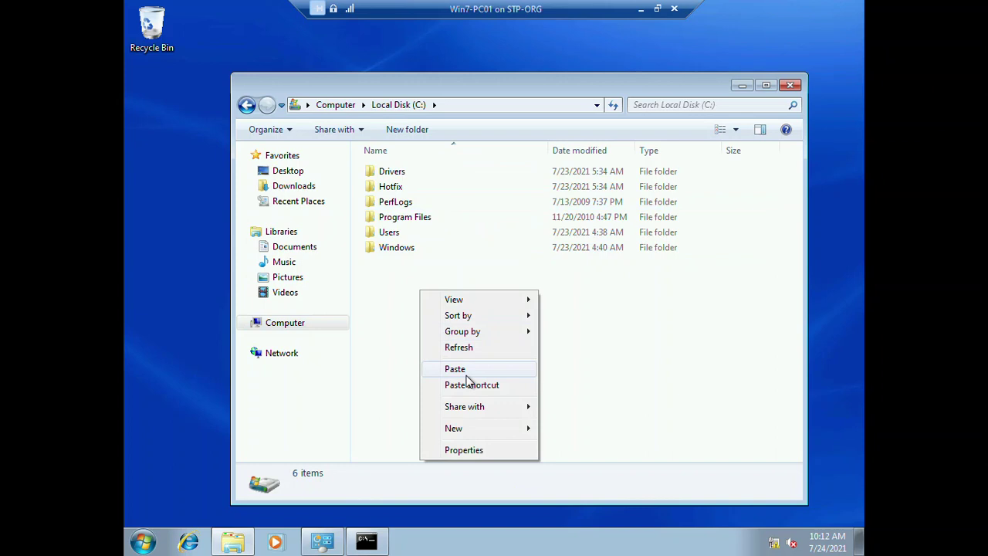
pyautogui.click(466, 373)
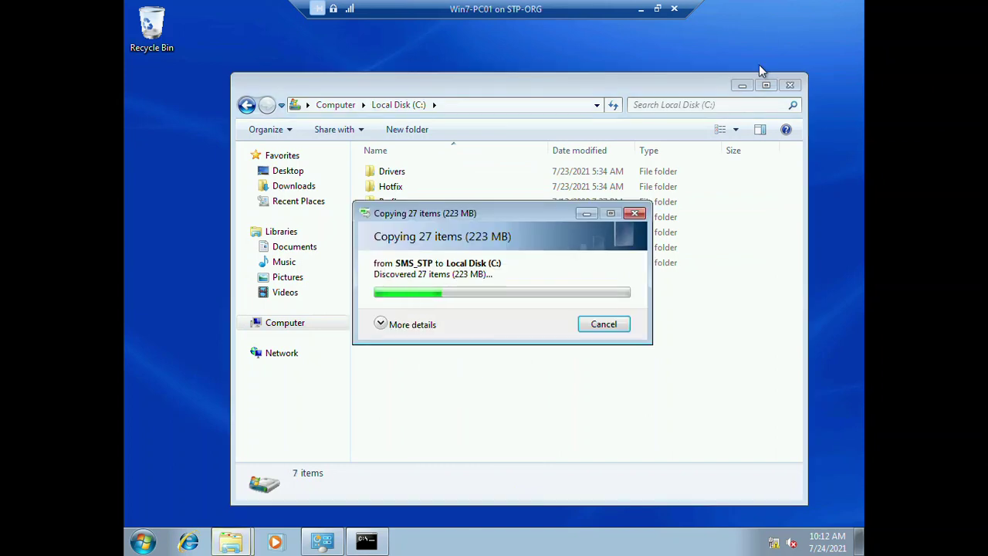
pyautogui.click(230, 541)
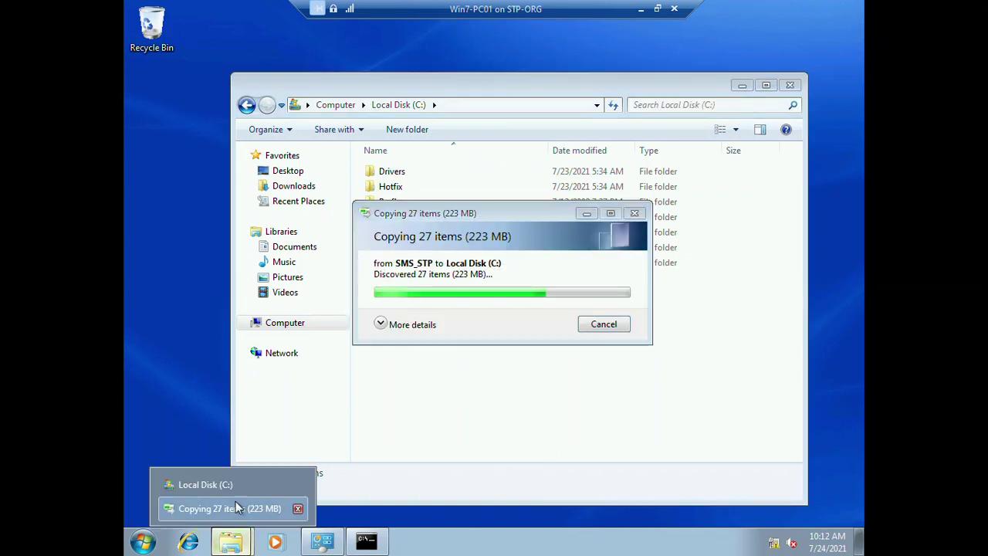
pyautogui.click(232, 510)
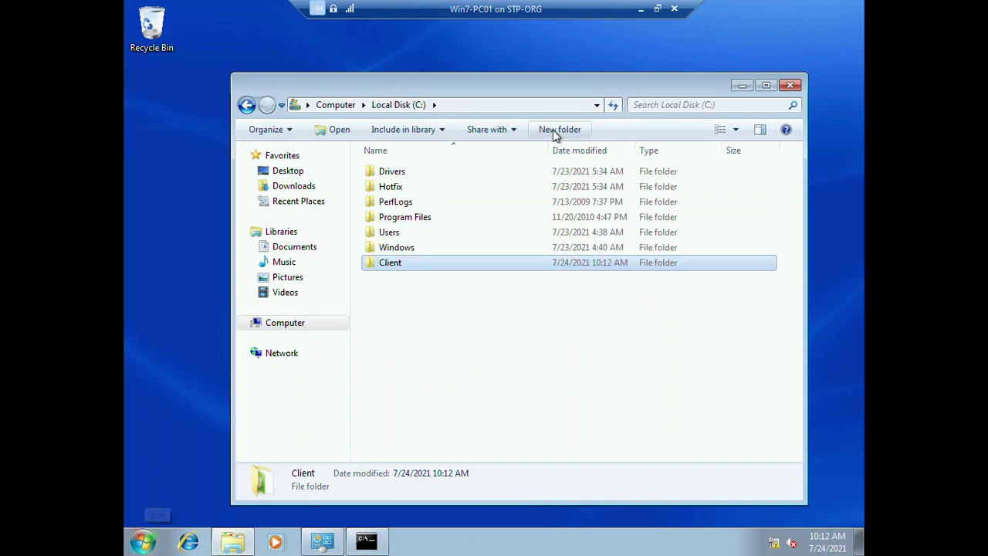
# Copy cmtrace from \\sccm\SMS_STP\tools onto the desktop
pyautogui.click(471, 104)
pyautogui.write('\\\\')
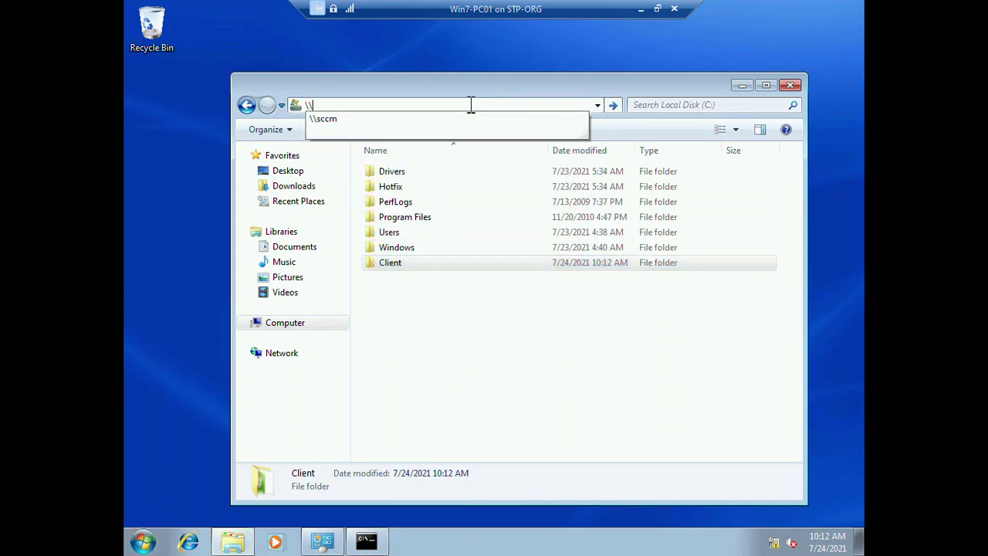
pyautogui.write('sccm')
pyautogui.press('Return')
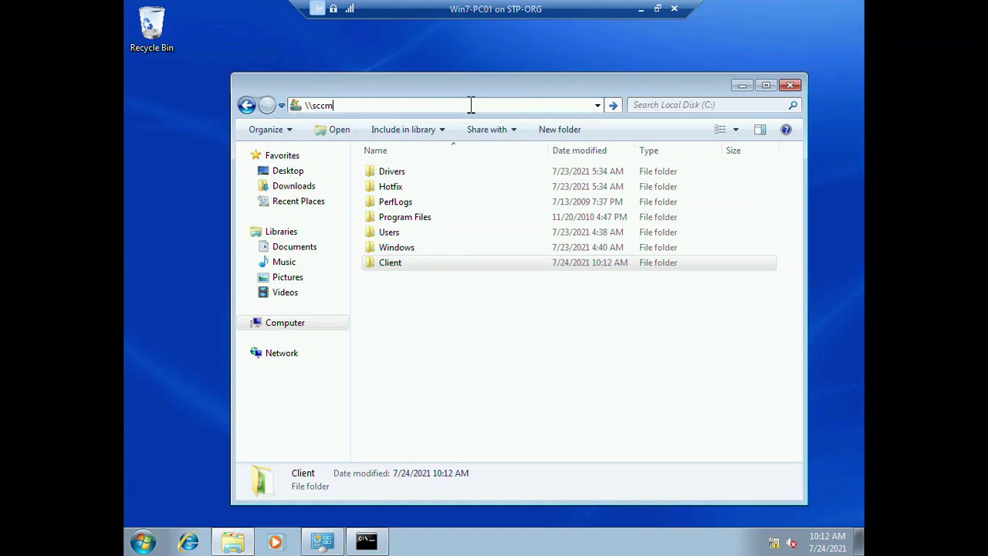
pyautogui.doubleClick(439, 281)
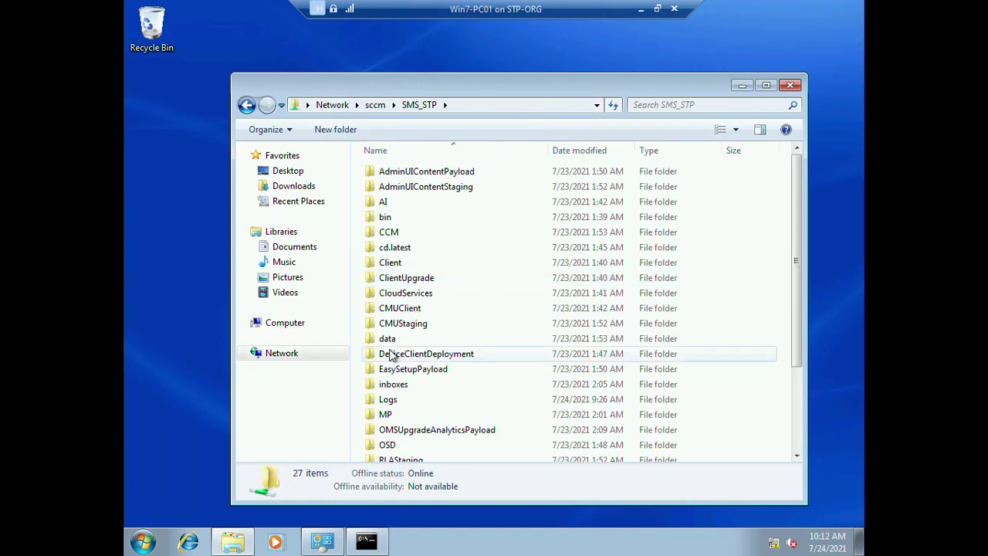
pyautogui.scroll(-3, 398, 402)
pyautogui.doubleClick(404, 421)
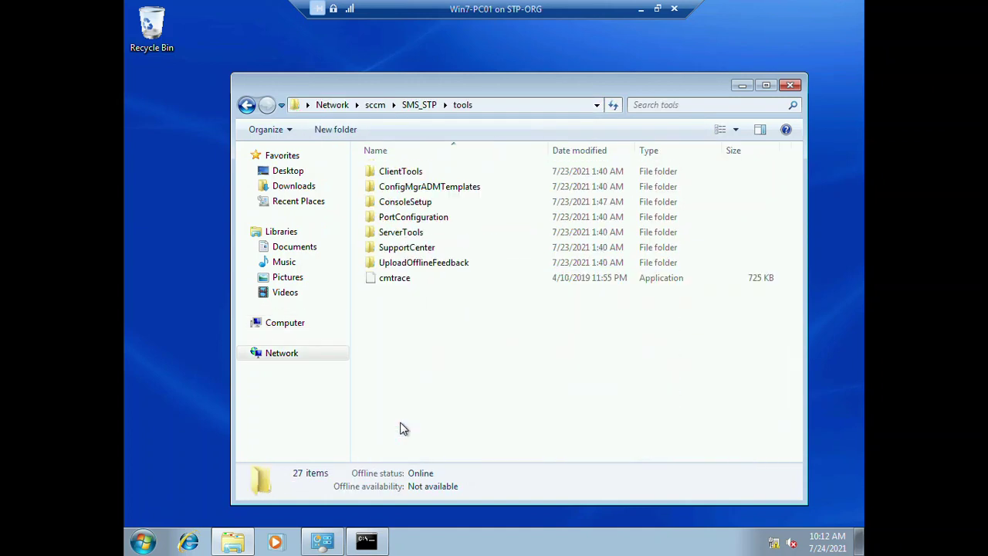
pyautogui.rightClick(400, 280)
pyautogui.click(446, 425)
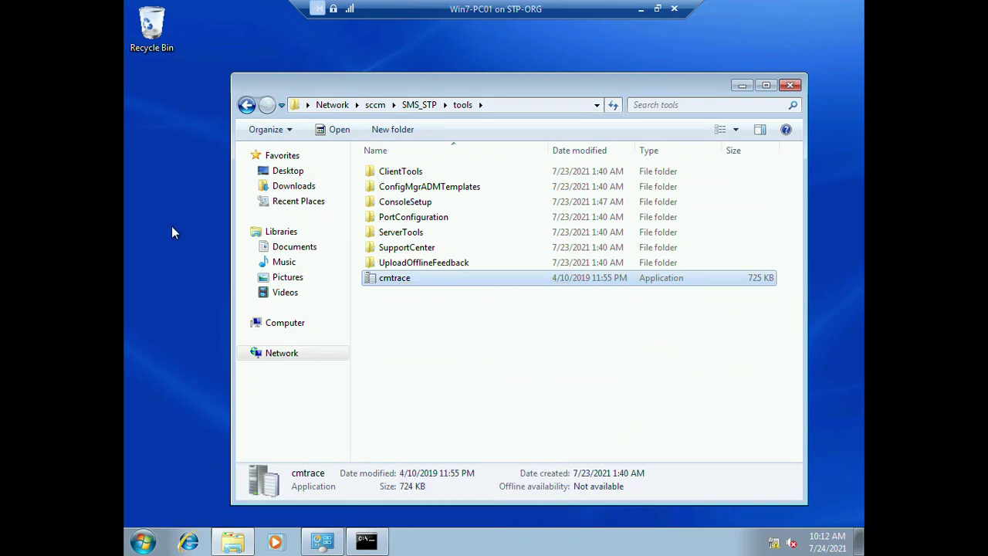
pyautogui.rightClick(171, 225)
pyautogui.click(204, 287)
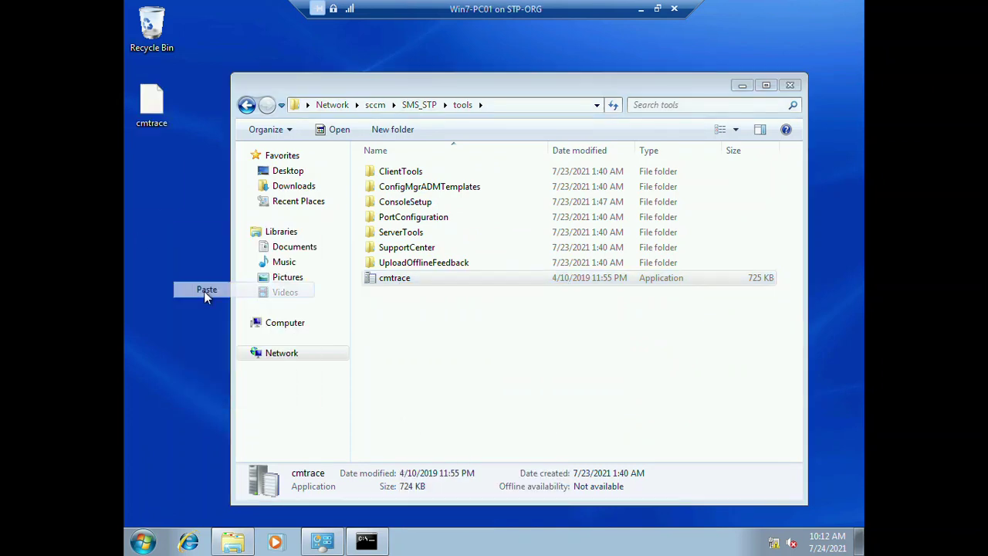
# Close Explorer, run the desktop cmtrace and accept it as the default log viewer
pyautogui.click(790, 84)
pyautogui.doubleClick(154, 178)
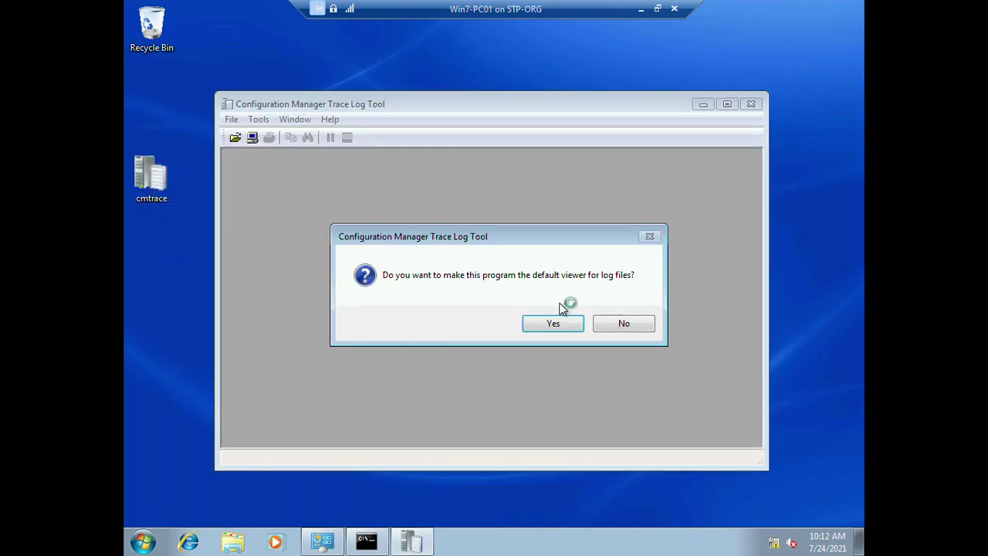
pyautogui.click(553, 326)
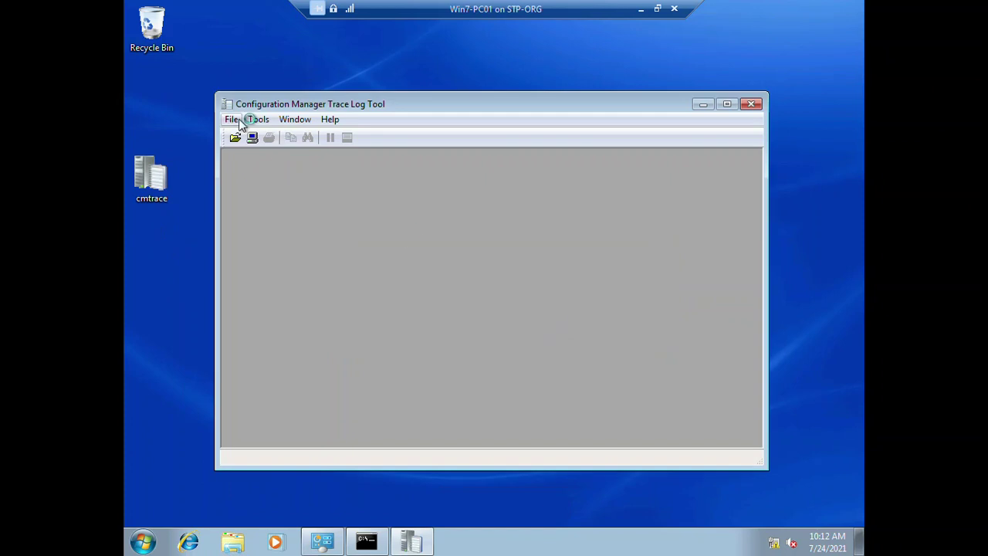
pyautogui.rightClick(575, 545)
# Show Task Manager's Processes list with cmtrace.exe and arrange it beside the log tool
pyautogui.click(624, 506)
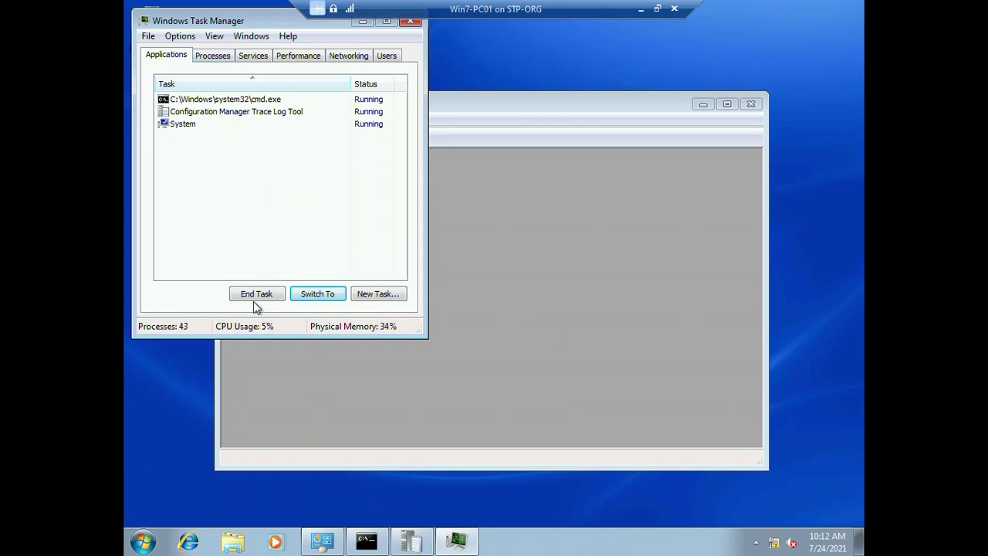
pyautogui.click(216, 60)
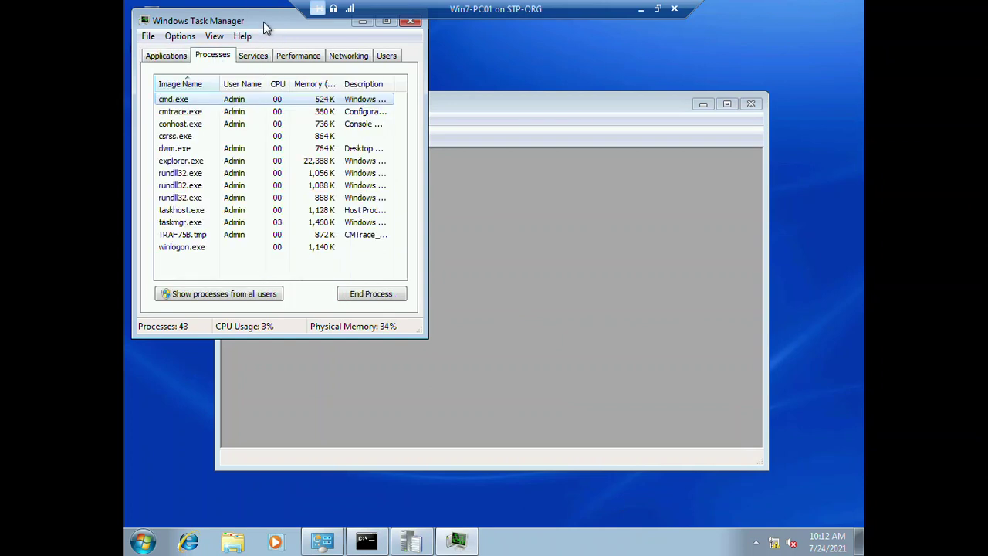
pyautogui.moveTo(266, 21)
pyautogui.mouseDown()
pyautogui.moveTo(795, 164)
pyautogui.moveTo(776, 131)
pyautogui.moveTo(672, 98)
pyautogui.mouseUp()
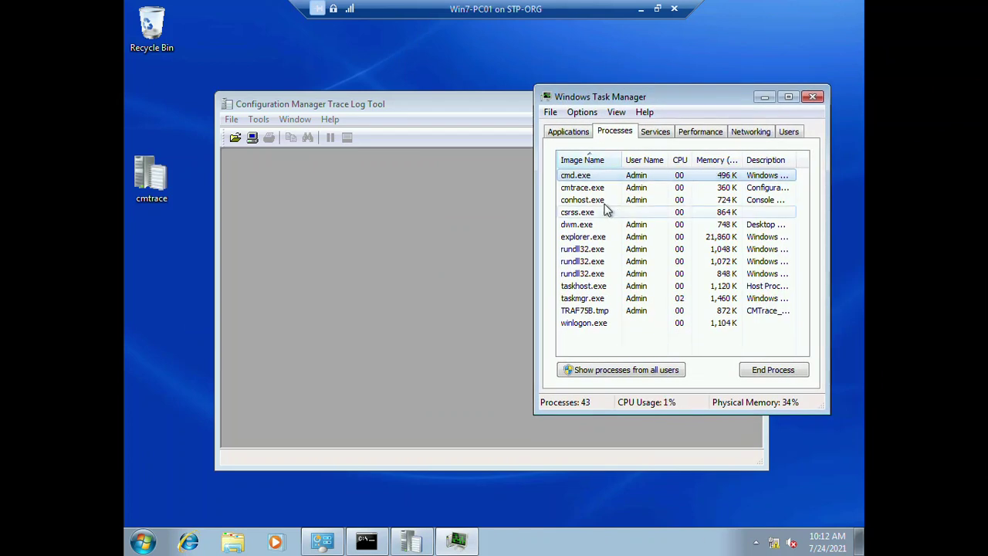
pyautogui.moveTo(400, 103); pyautogui.dragTo(341, 98)
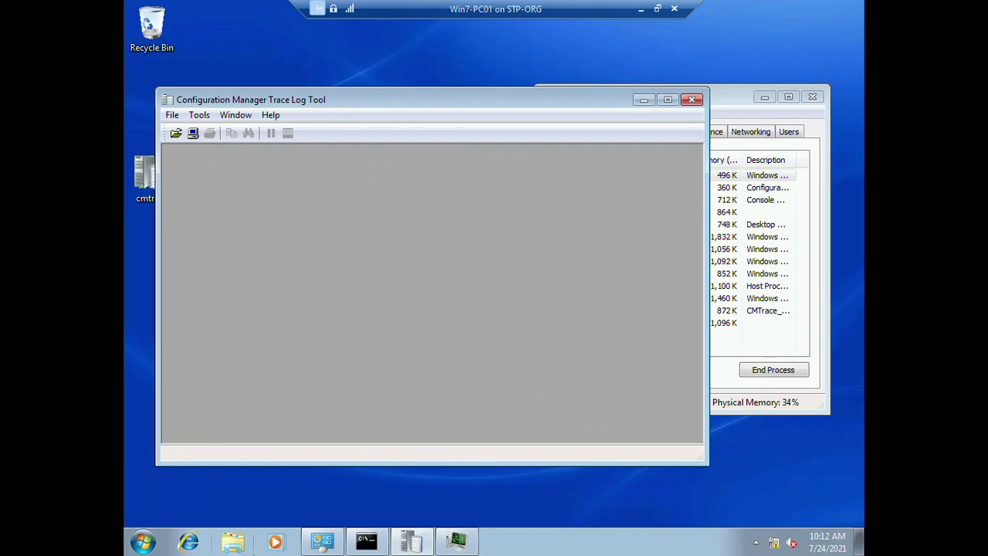
pyautogui.click(142, 543)
# Run cmd as administrator, accept UAC, and change into c:\client
pyautogui.write('cmd')
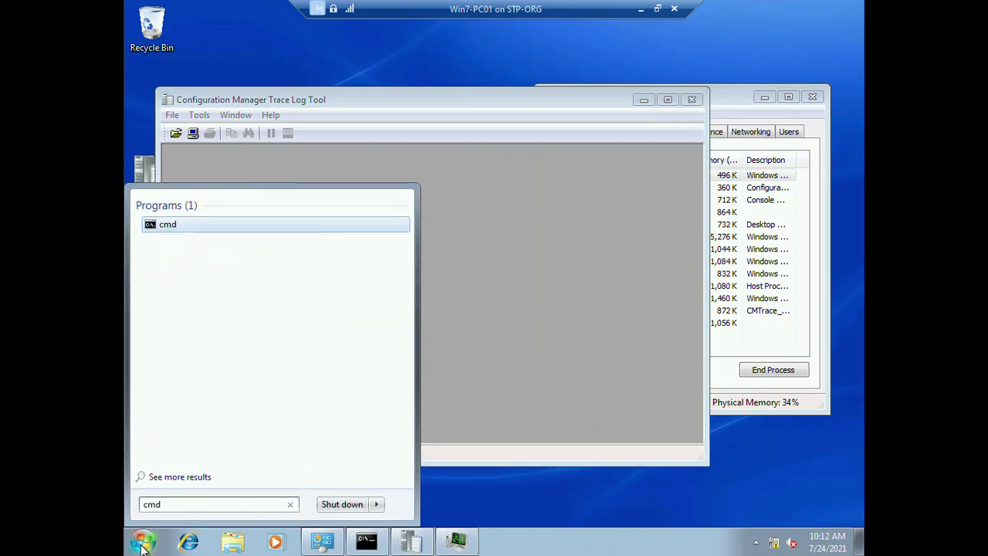
pyautogui.rightClick(178, 224)
pyautogui.click(216, 249)
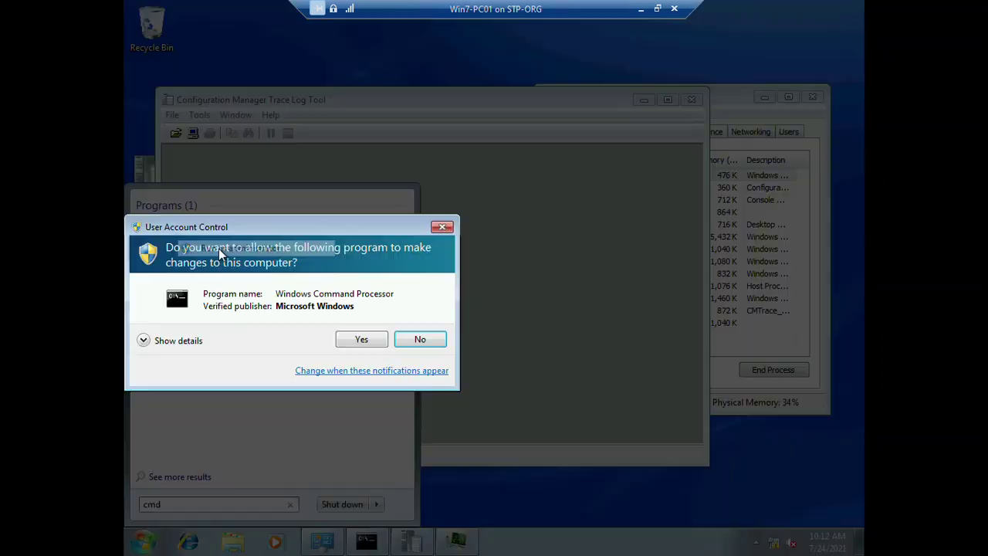
pyautogui.click(372, 340)
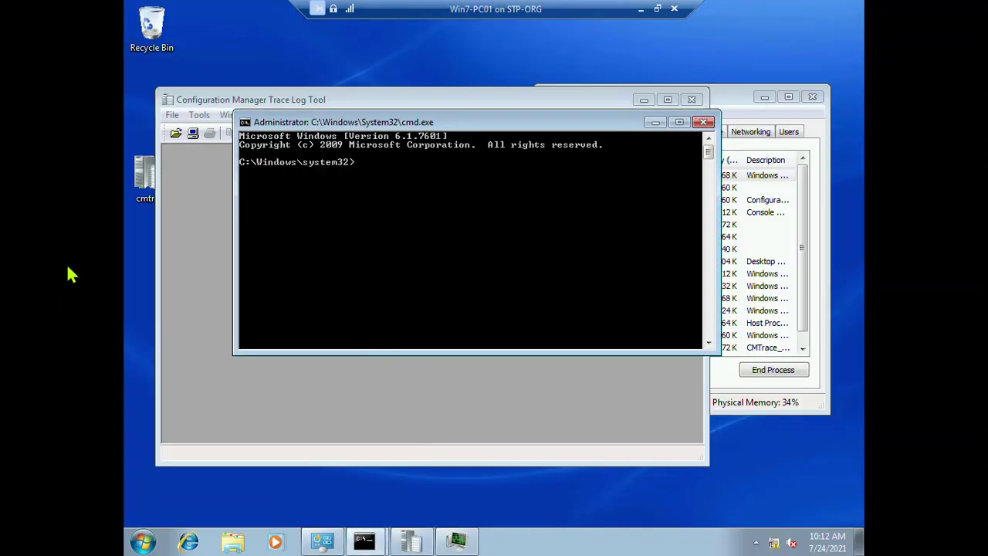
pyautogui.write('cd')
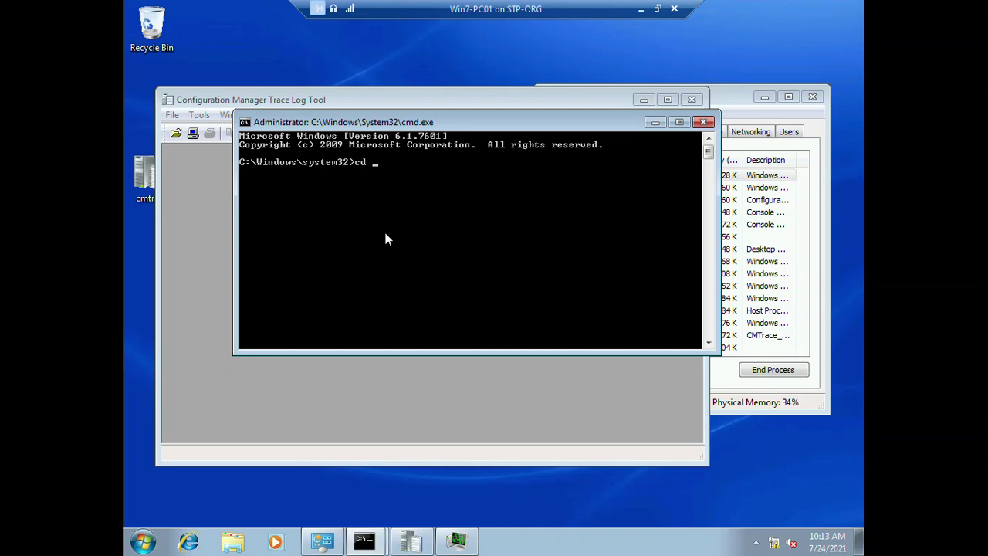
pyautogui.write('c:\\client')
pyautogui.press('Return')
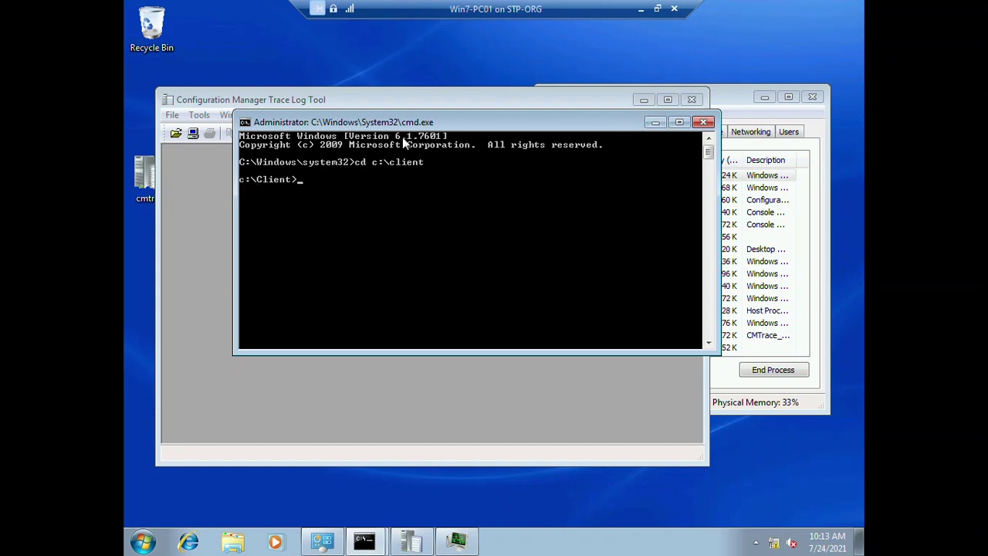
pyautogui.click(232, 541)
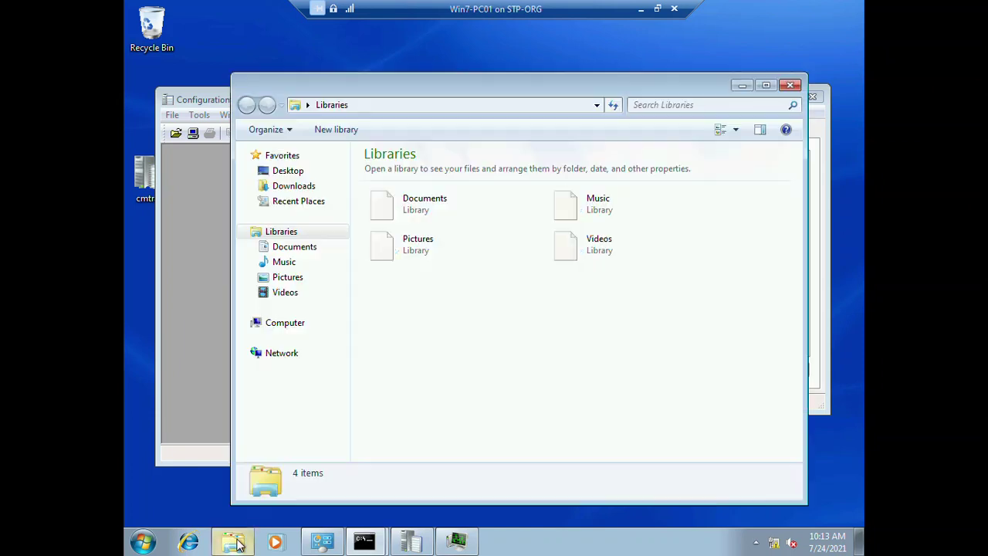
# Browse to C:\Client, check its 7 items including ccmsetup, and close the window
pyautogui.click(279, 326)
pyautogui.doubleClick(390, 185)
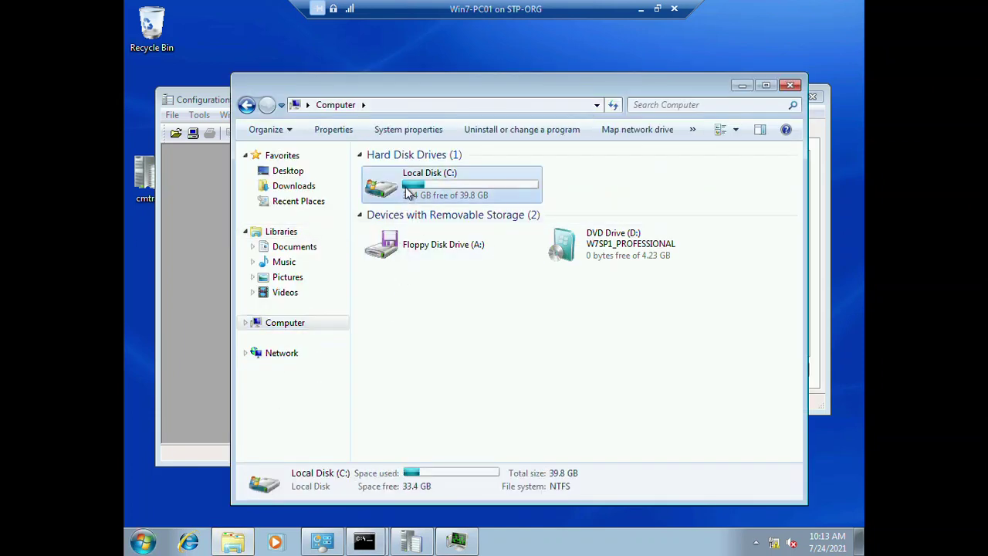
pyautogui.doubleClick(400, 170)
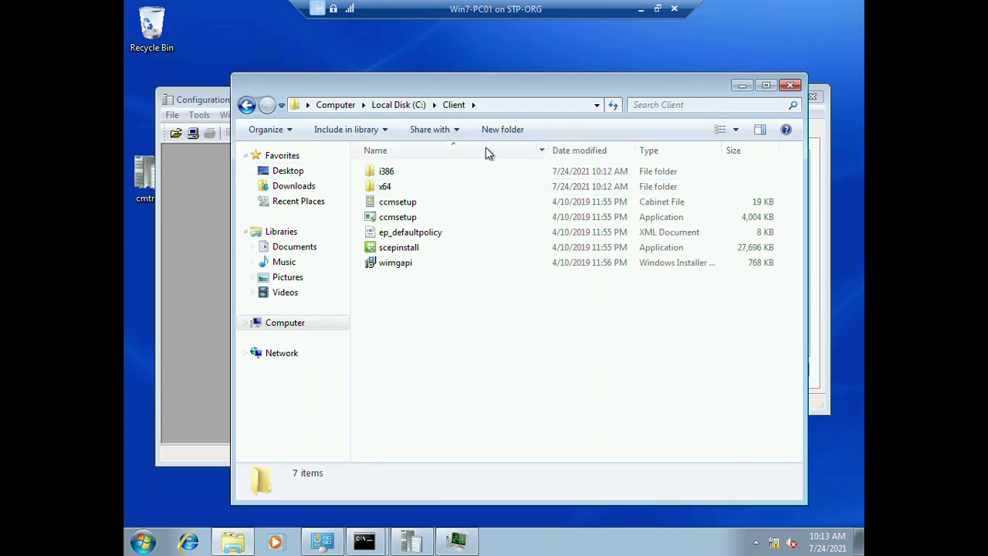
pyautogui.click(456, 129)
pyautogui.click(456, 331)
pyautogui.click(790, 85)
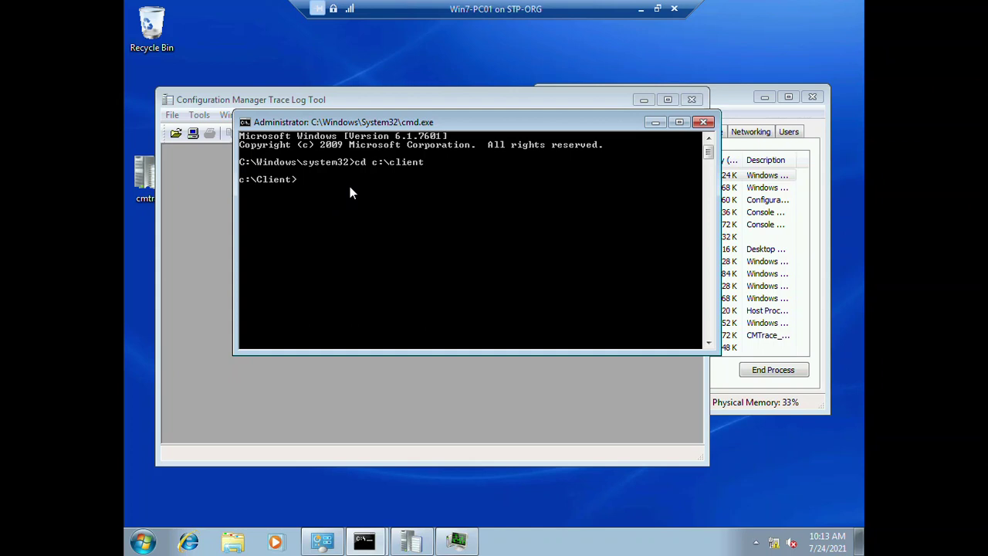
# List c:\Client with dir, then run ccmsetup.exe /mp:sccm /logon SMSSITECODE=STP
pyautogui.write('dir')
pyautogui.press('Return')
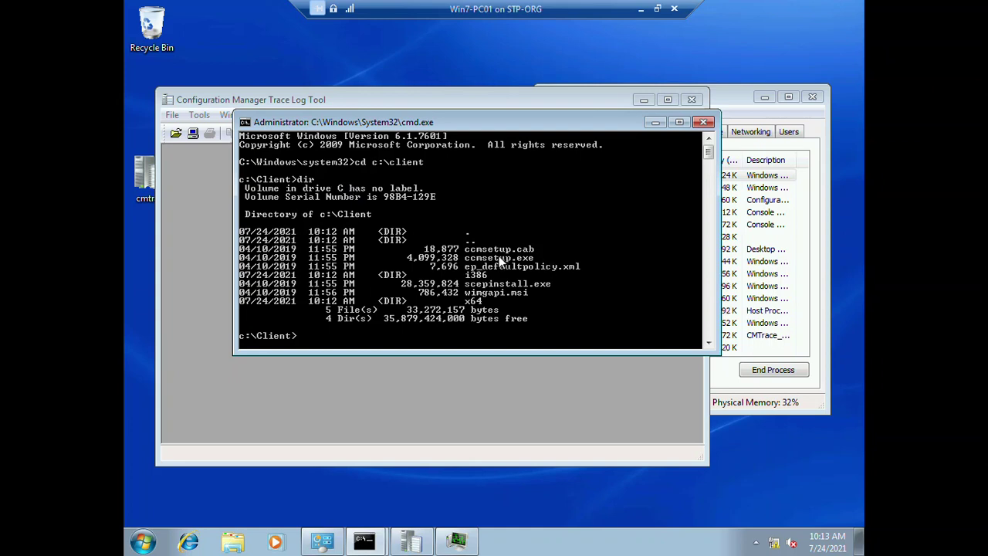
pyautogui.write('ccms')
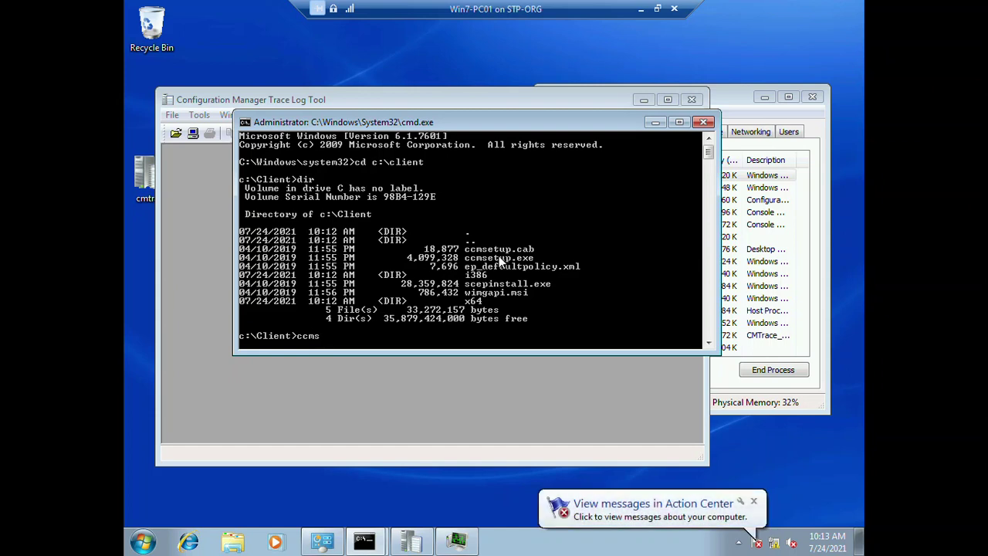
pyautogui.write('etu')
pyautogui.press('Tab')
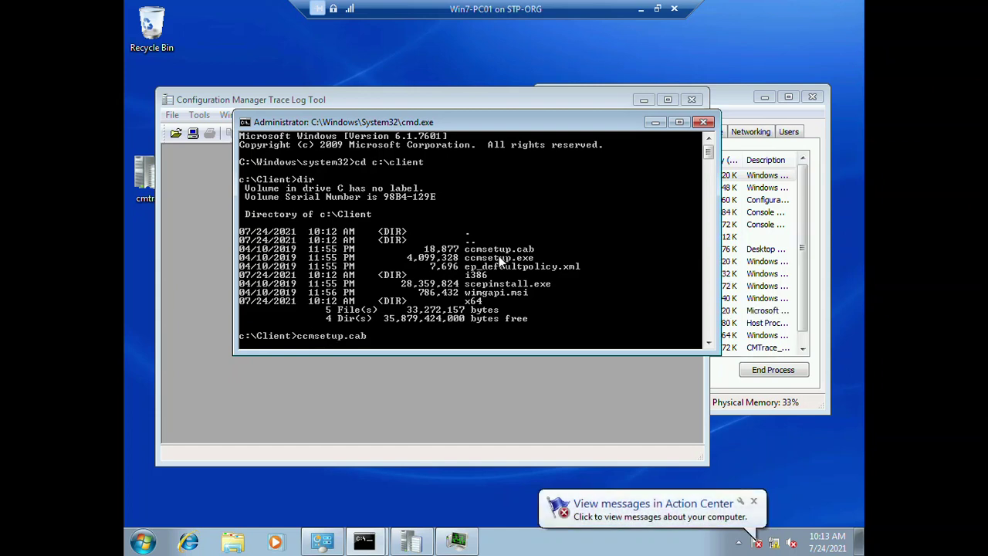
pyautogui.press('Tab')
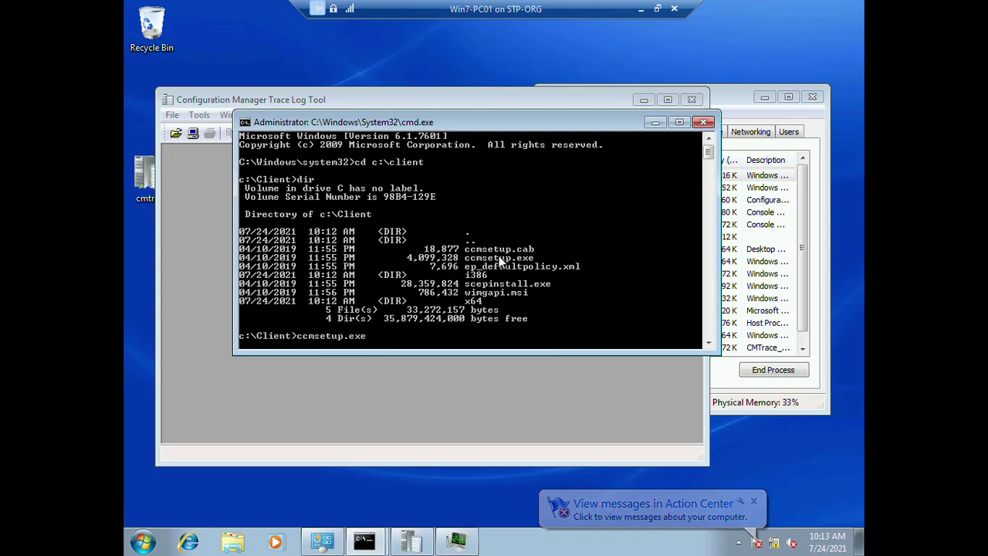
pyautogui.write('/')
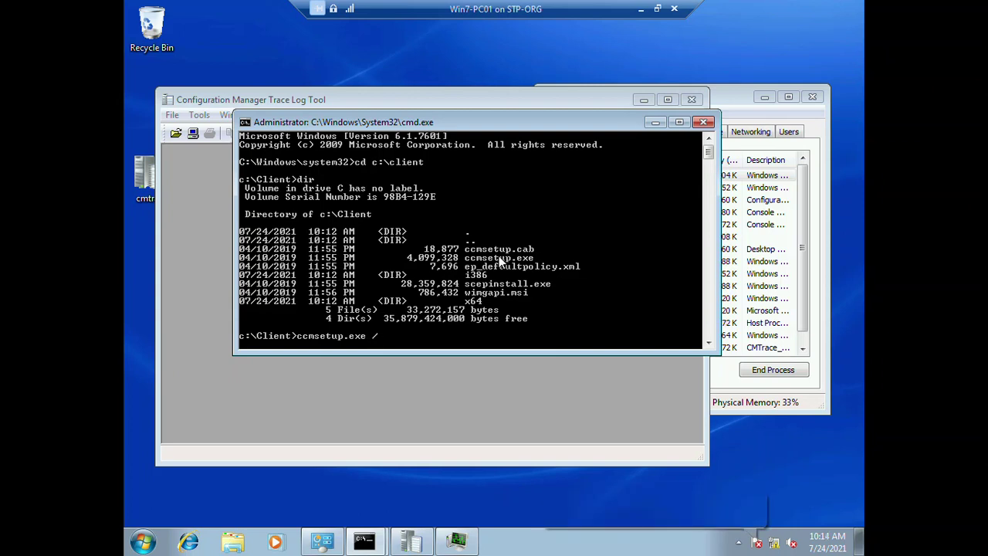
pyautogui.write('mp:')
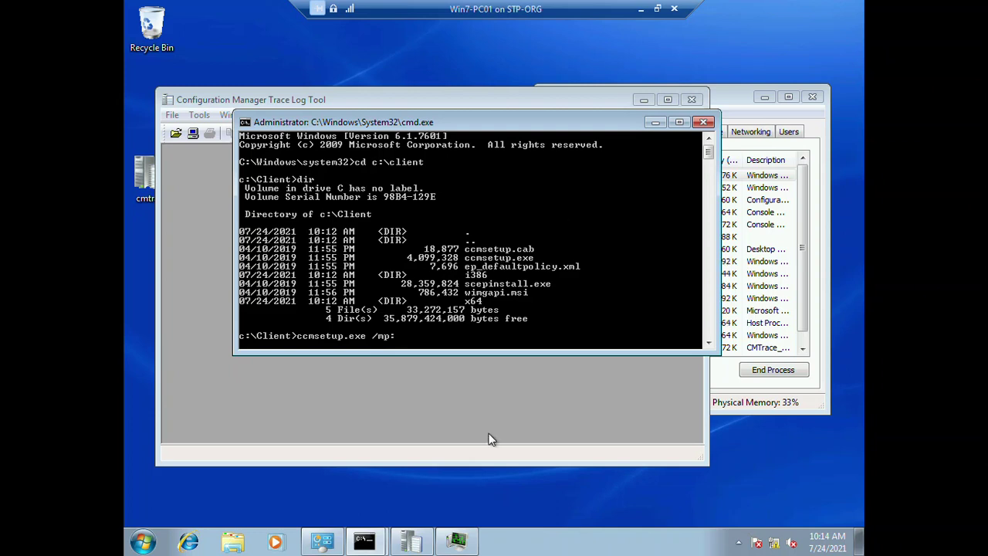
pyautogui.write('sccm /logo')
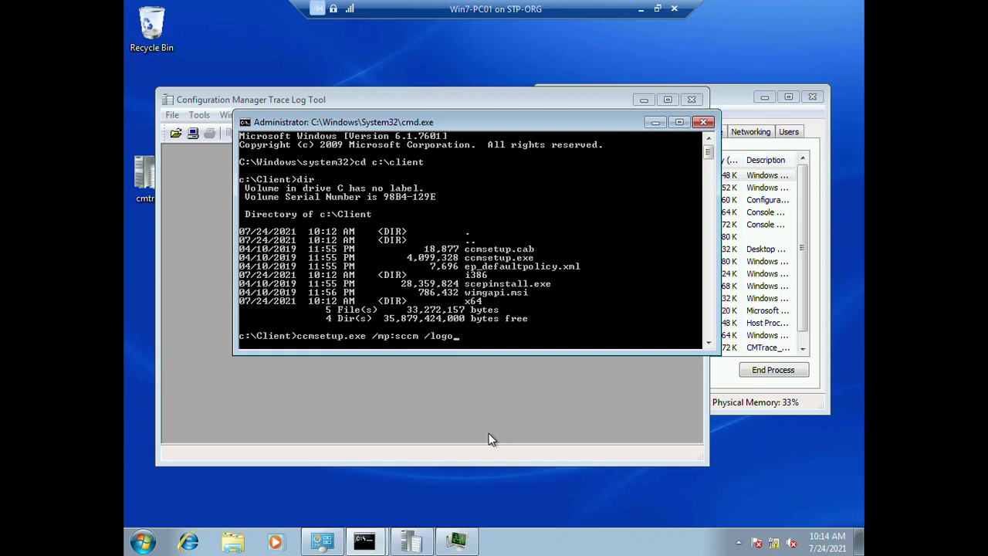
pyautogui.write('n')
pyautogui.write('SMSSITE')
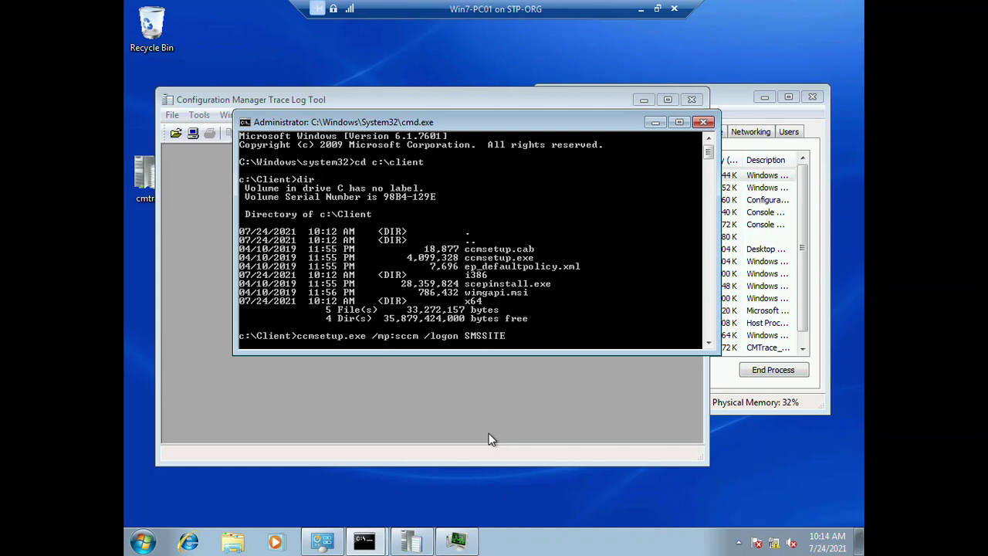
pyautogui.write('ODE=STP')
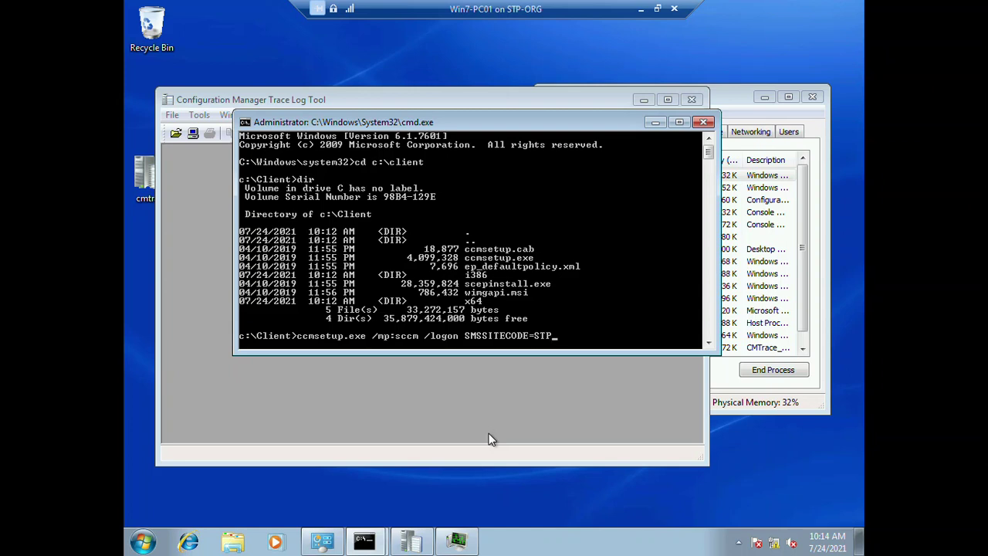
pyautogui.press('Return')
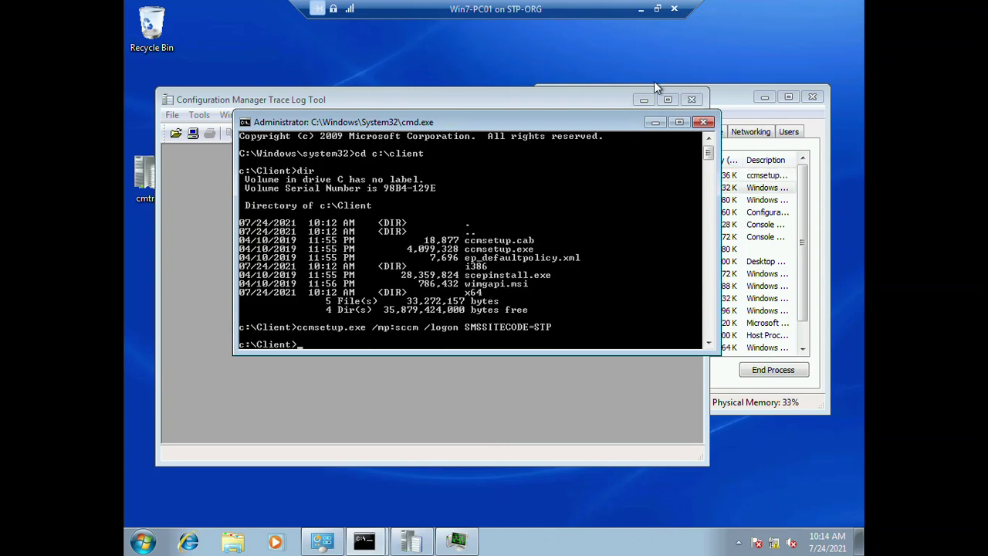
# Confirm ccmsetup.exe is running, then browse CMTrace's Open dialog to Local Disk (C:)
pyautogui.click(725, 99)
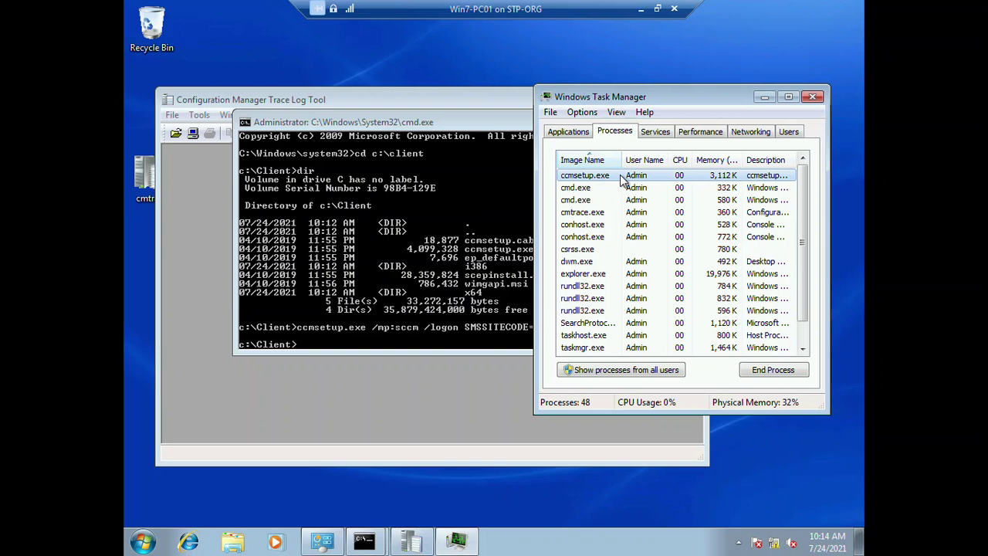
pyautogui.click(172, 115)
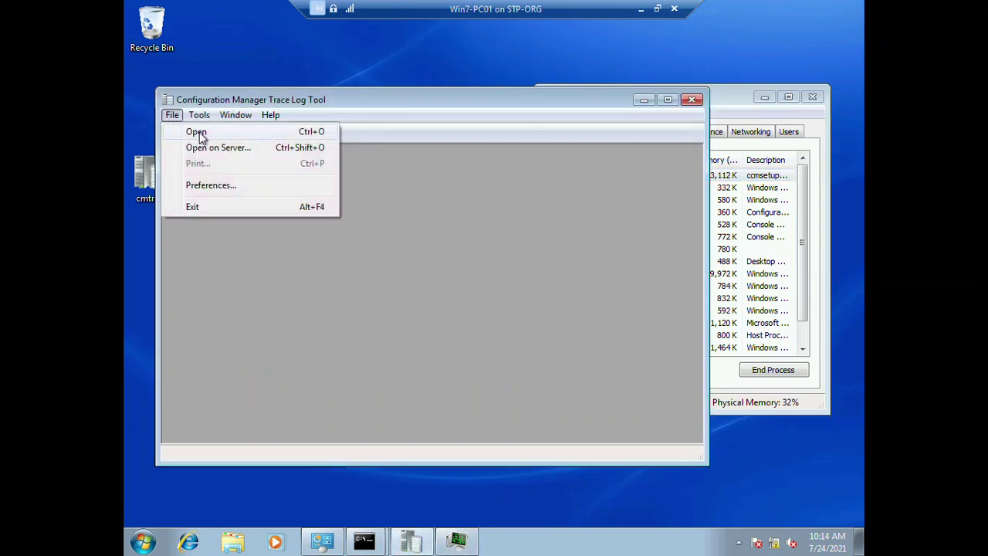
pyautogui.click(197, 132)
pyautogui.doubleClick(358, 207)
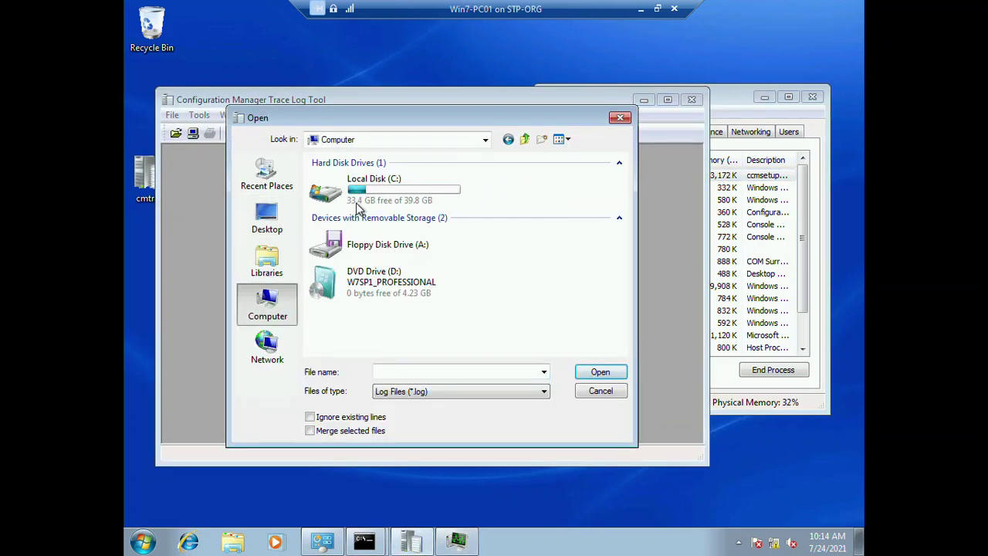
pyautogui.doubleClick(357, 207)
# Go through Windows\ccmsetup, approving administrator access, and open Logs\ccmsetup.log
pyautogui.doubleClick(361, 261)
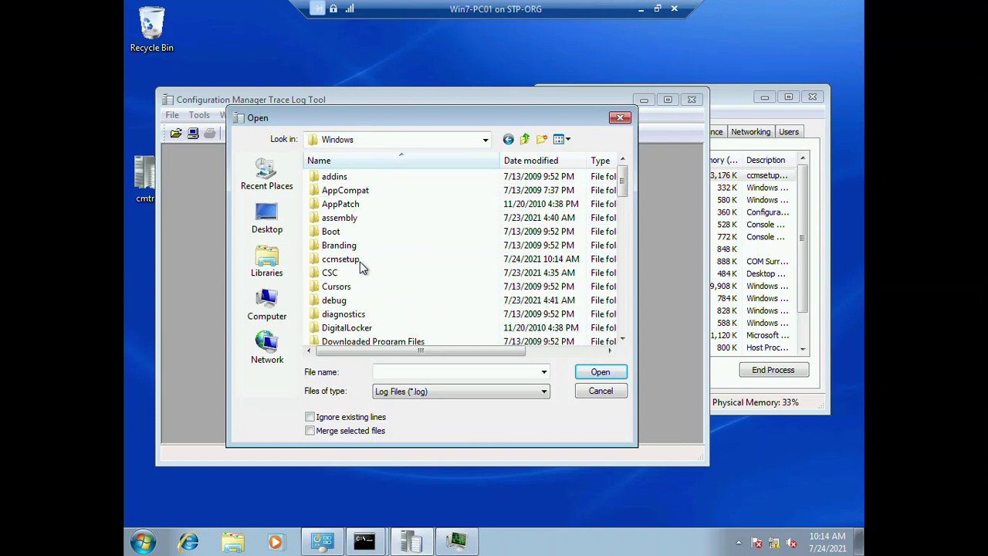
pyautogui.doubleClick(343, 260)
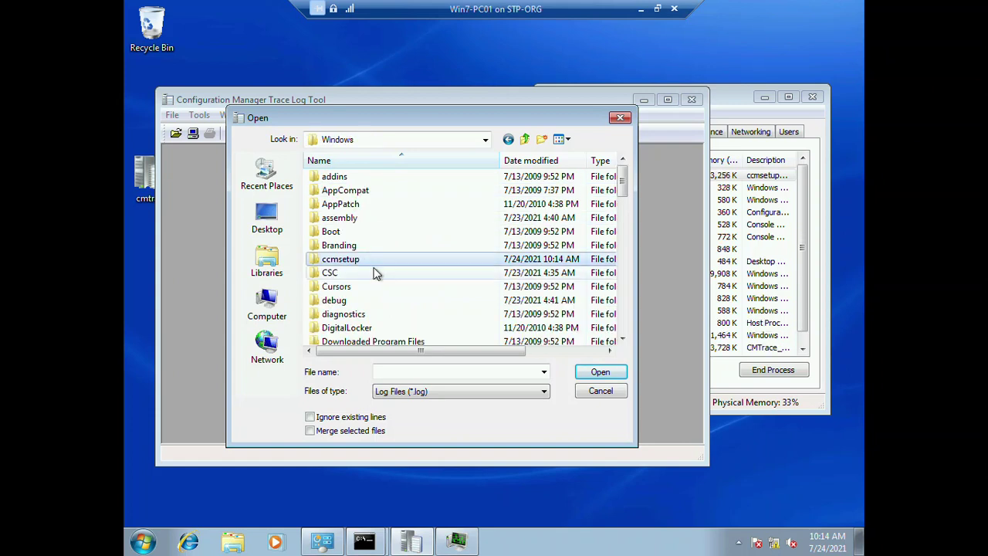
pyautogui.click(519, 292)
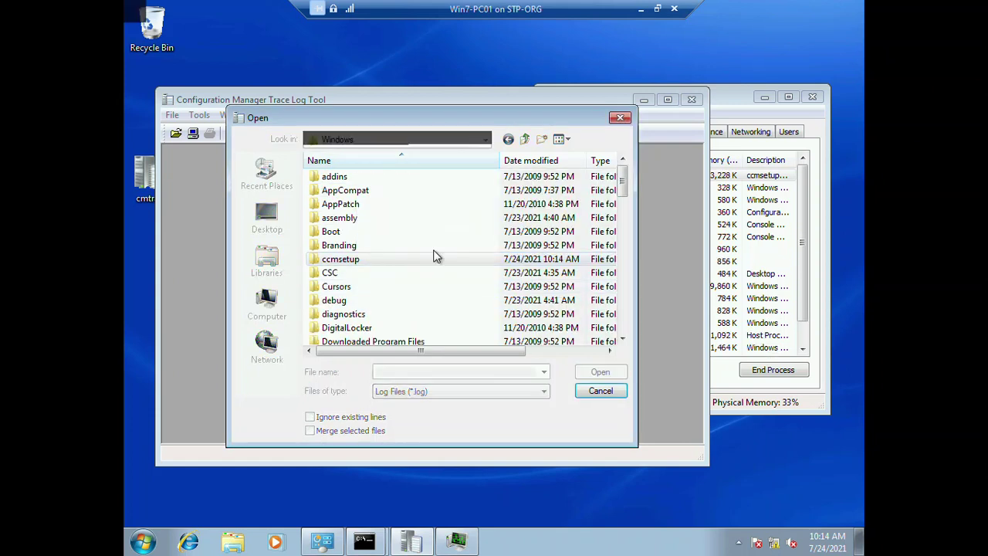
pyautogui.click(508, 301)
pyautogui.doubleClick(331, 191)
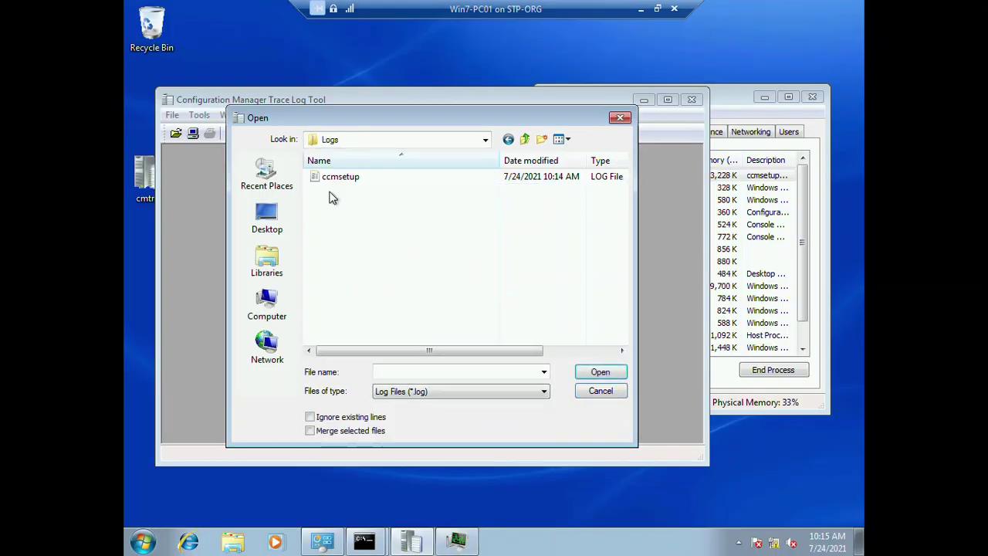
pyautogui.doubleClick(340, 177)
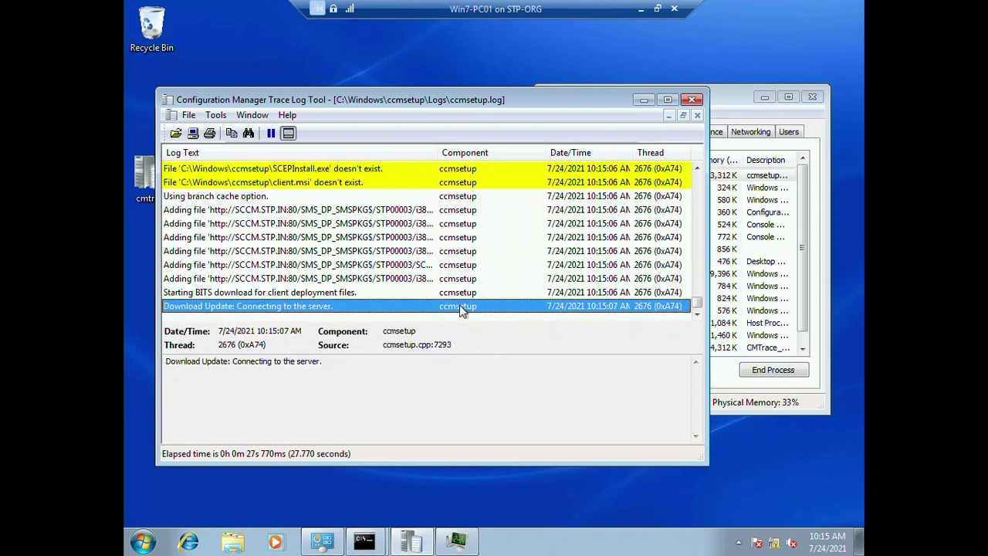
# Inspect the yellow warning that SCEPInstall.exe doesn't exist in the detail pane
pyautogui.moveTo(295, 363); pyautogui.dragTo(357, 373)
pyautogui.click(415, 429)
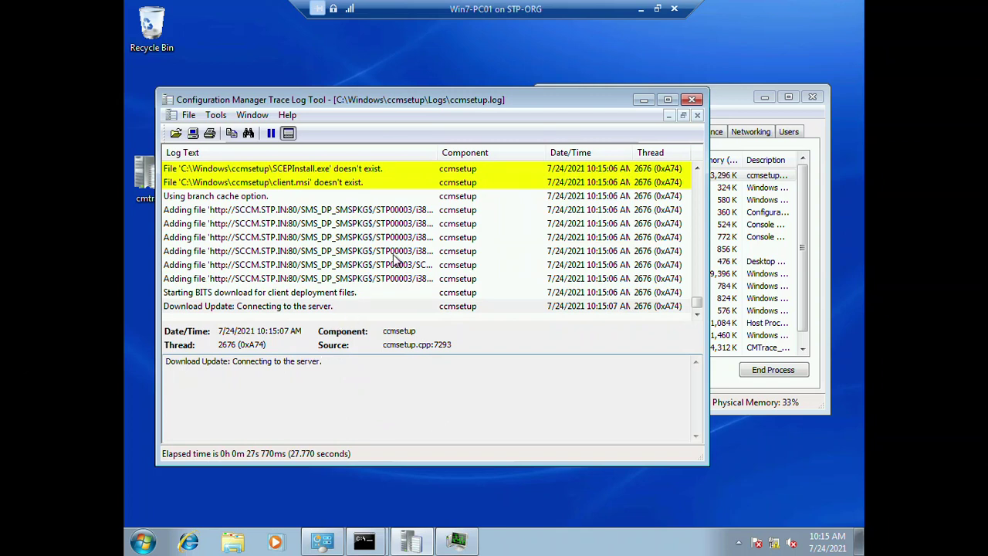
pyautogui.click(697, 168)
pyautogui.click(697, 168)
pyautogui.click(698, 168)
pyautogui.click(501, 254)
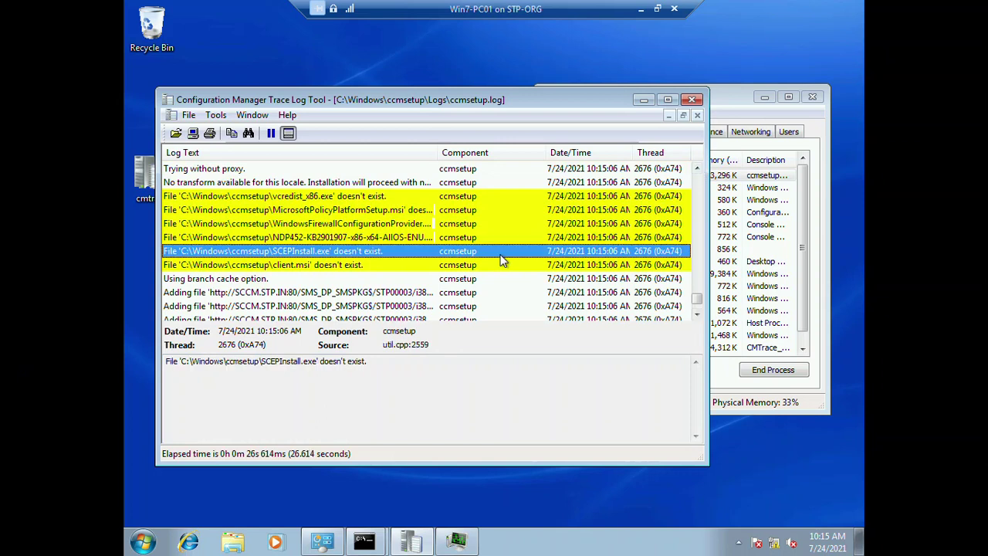
# Scroll up and read the red Windows Firewall provider discovery error message
pyautogui.scroll(5, 500, 260)
pyautogui.scroll(5, 502, 261)
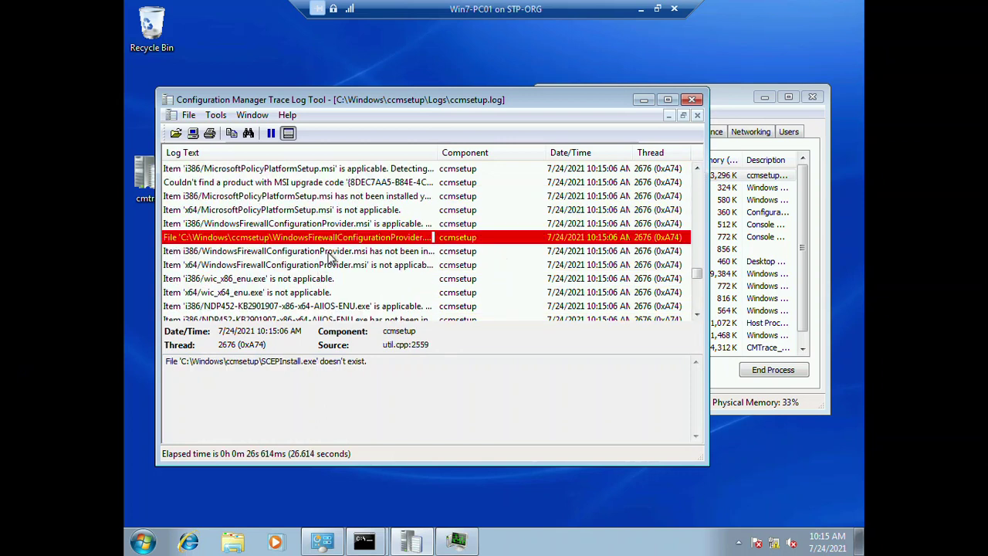
pyautogui.click(390, 239)
pyautogui.moveTo(181, 361); pyautogui.dragTo(530, 386)
pyautogui.click(530, 386)
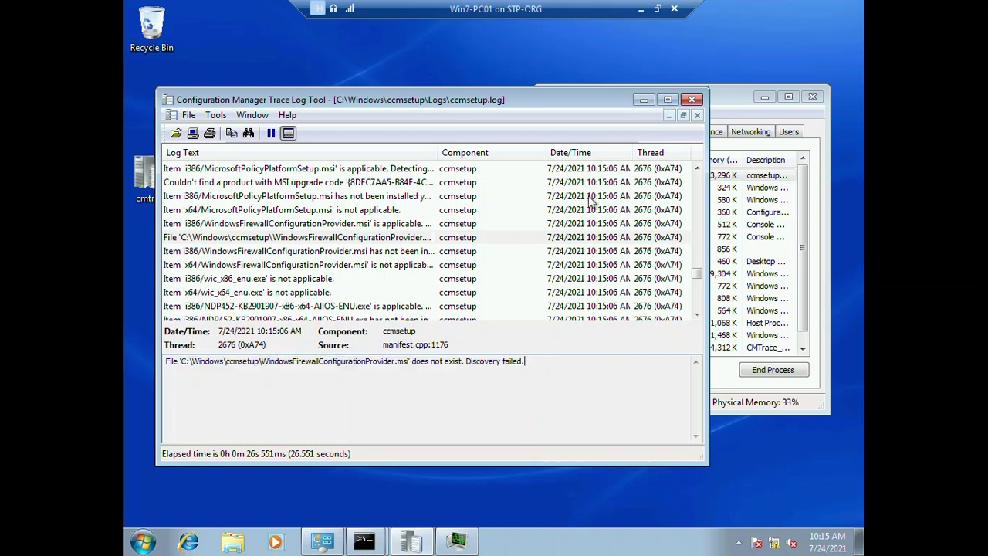
pyautogui.moveTo(702, 275); pyautogui.dragTo(691, 330)
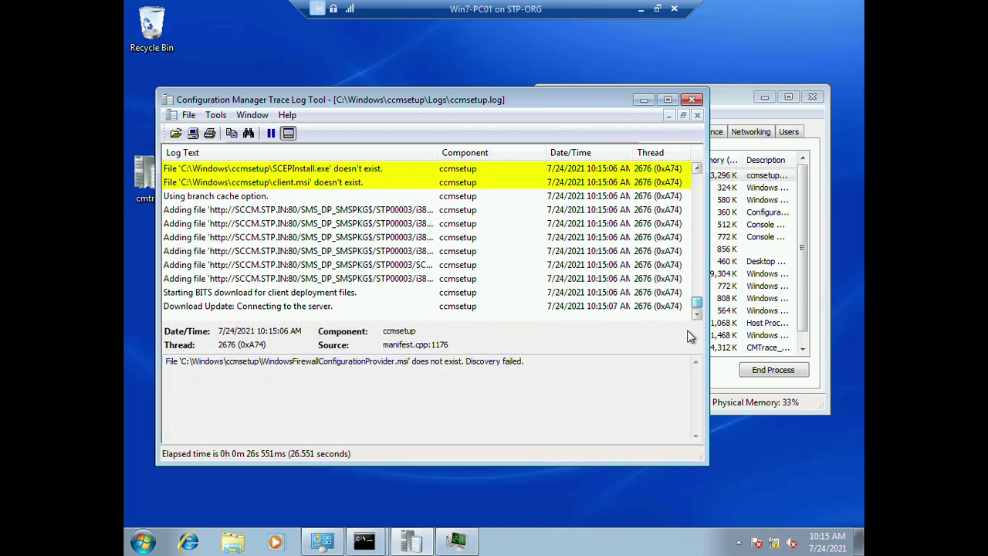
# View the NDP452 download entry and scroll down through the BITS client file download
pyautogui.click(338, 251)
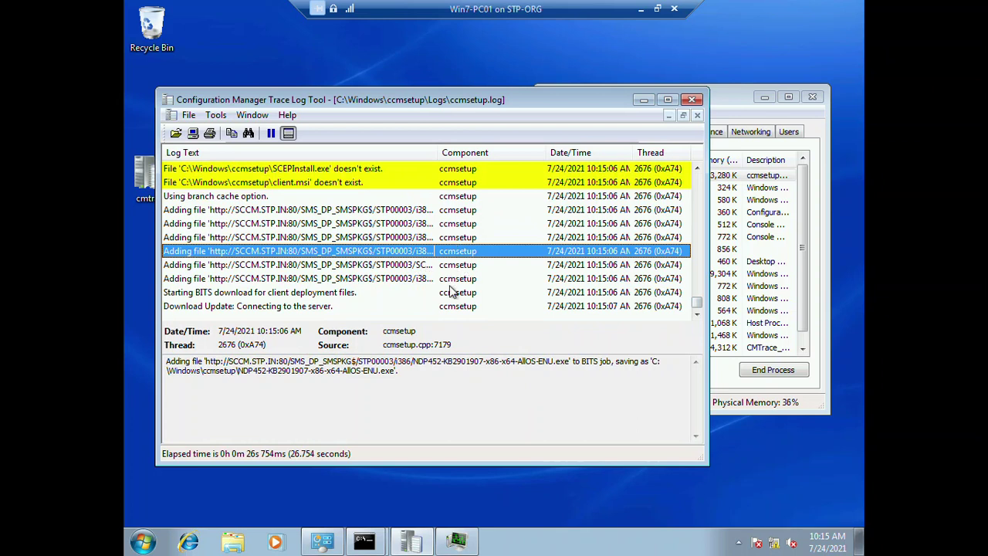
pyautogui.scroll(-2, 258, 297)
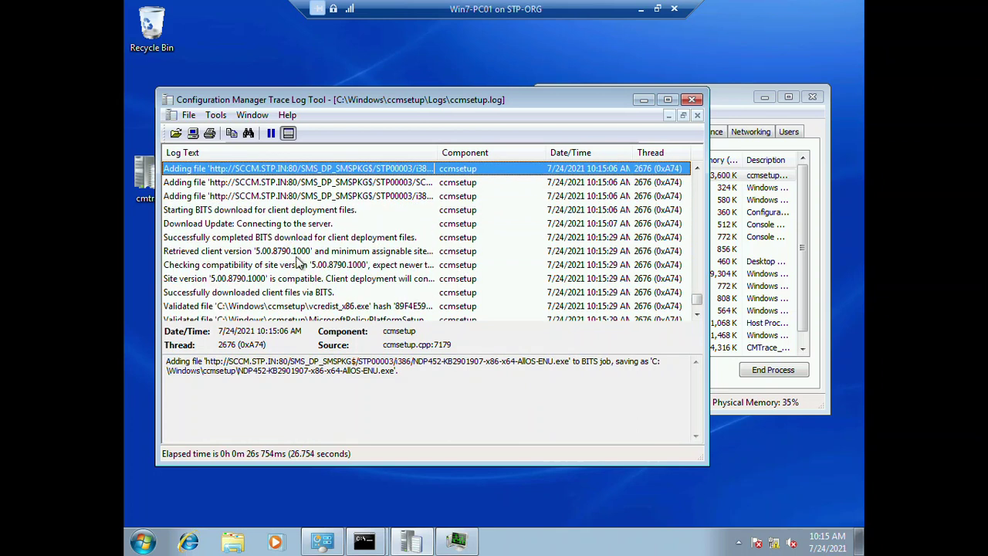
pyautogui.scroll(-2, 297, 263)
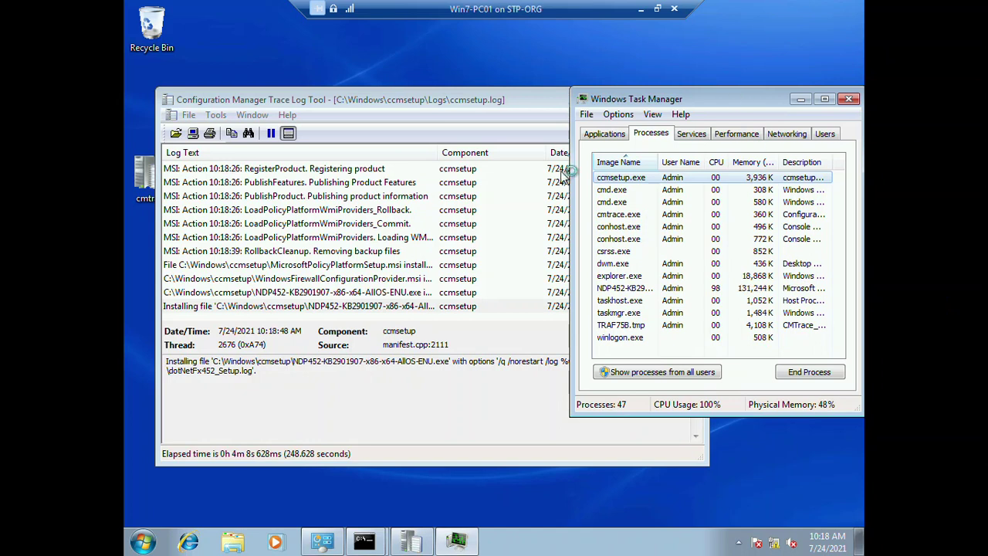
# Highlight 'CcmSetup is exiting with return code 0', read the status 400 error, and close CMTrace
pyautogui.click(390, 209)
pyautogui.click(394, 305)
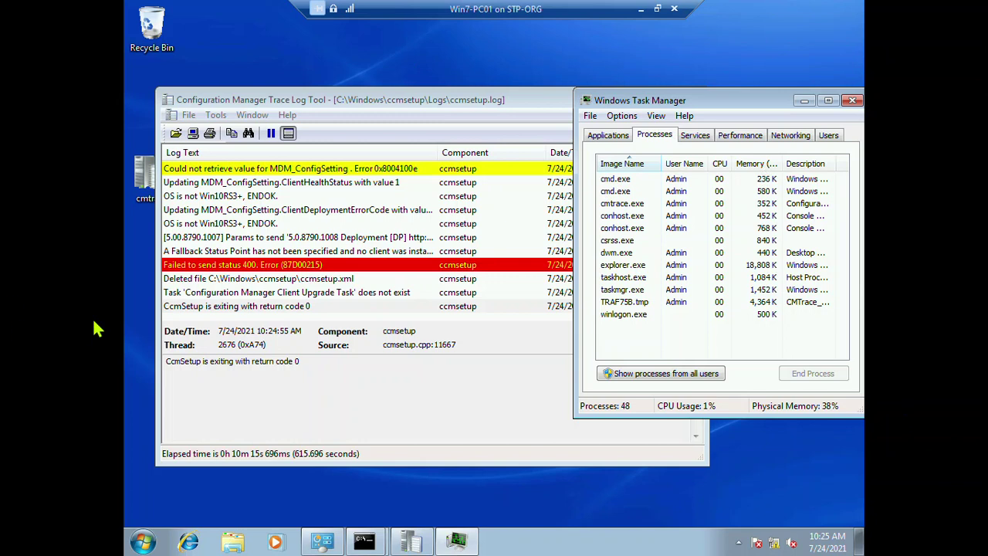
pyautogui.click(203, 367)
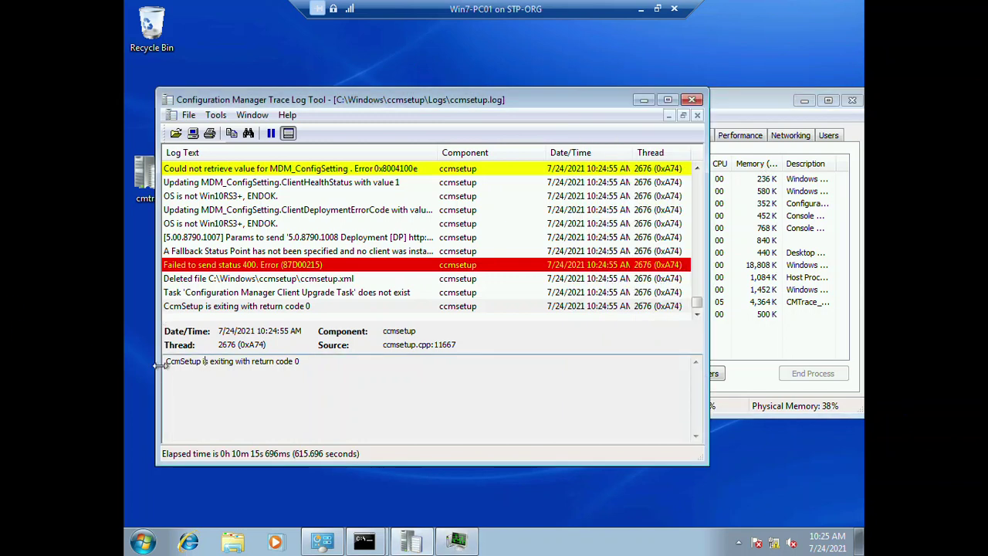
pyautogui.moveTo(185, 362); pyautogui.dragTo(309, 372)
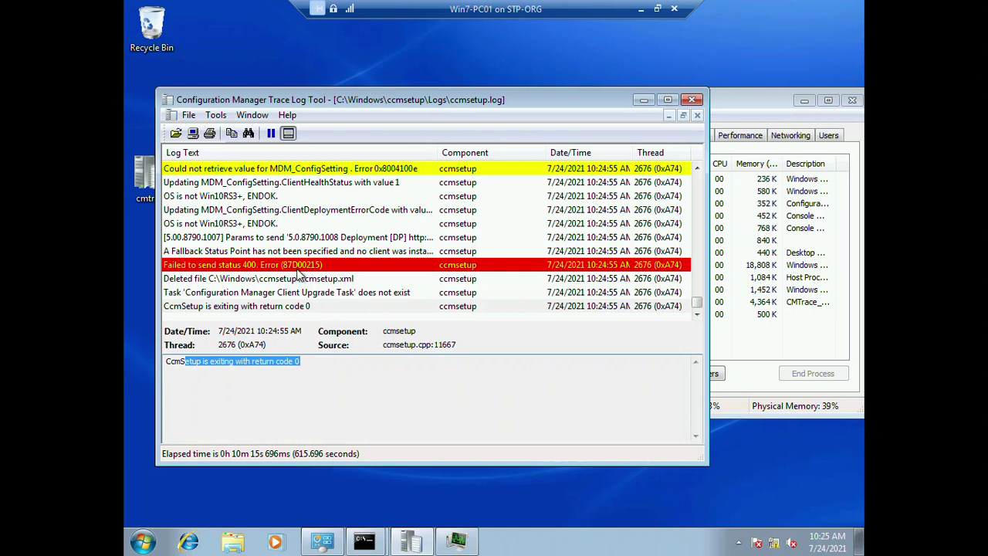
pyautogui.click(298, 269)
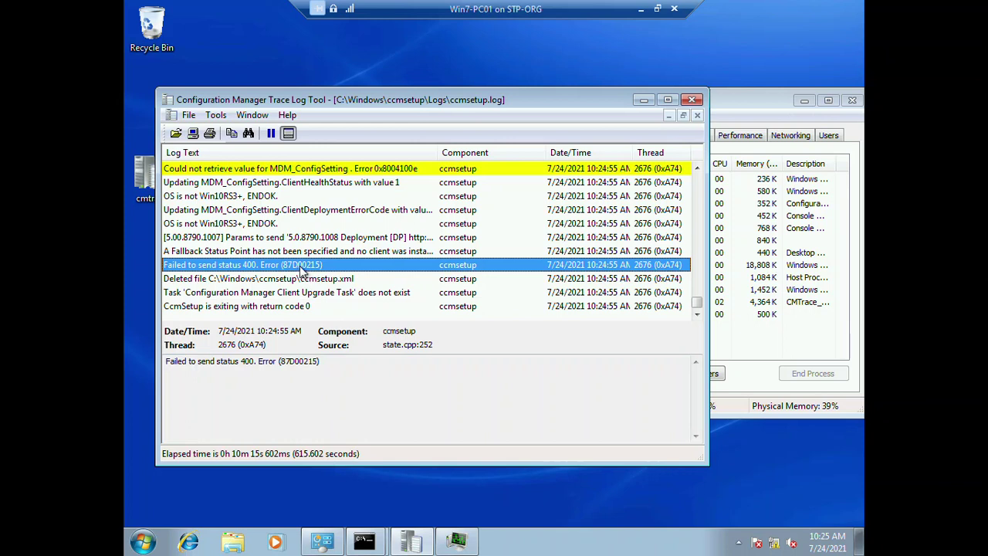
pyautogui.click(692, 101)
# Close Task Manager, minimize the command prompt, and show Control Panel as small icons
pyautogui.click(853, 102)
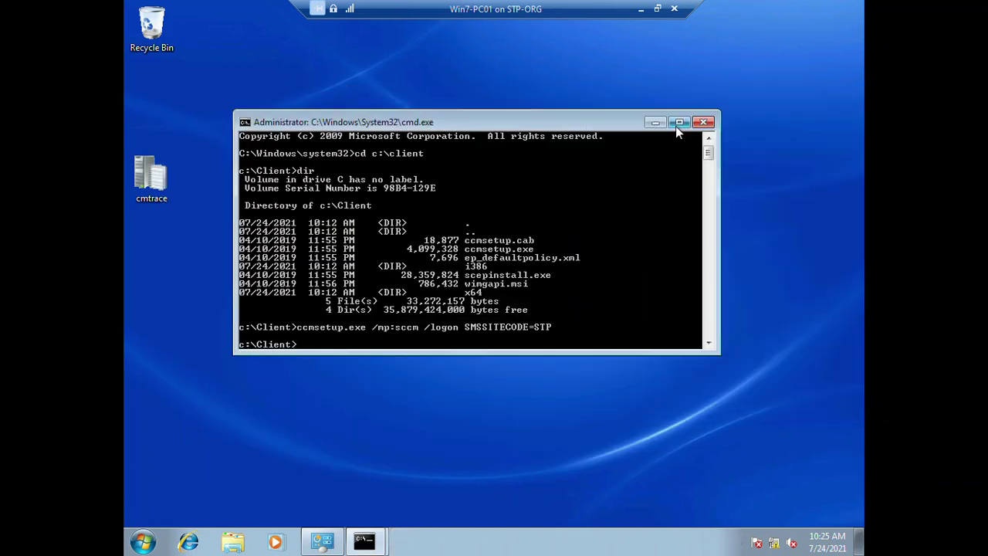
pyautogui.click(652, 123)
pyautogui.click(146, 544)
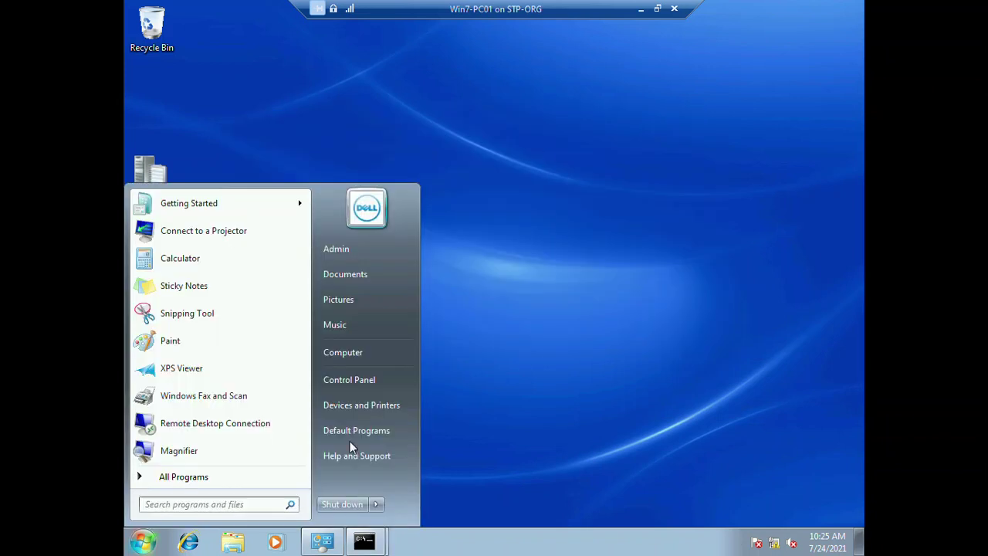
pyautogui.click(382, 380)
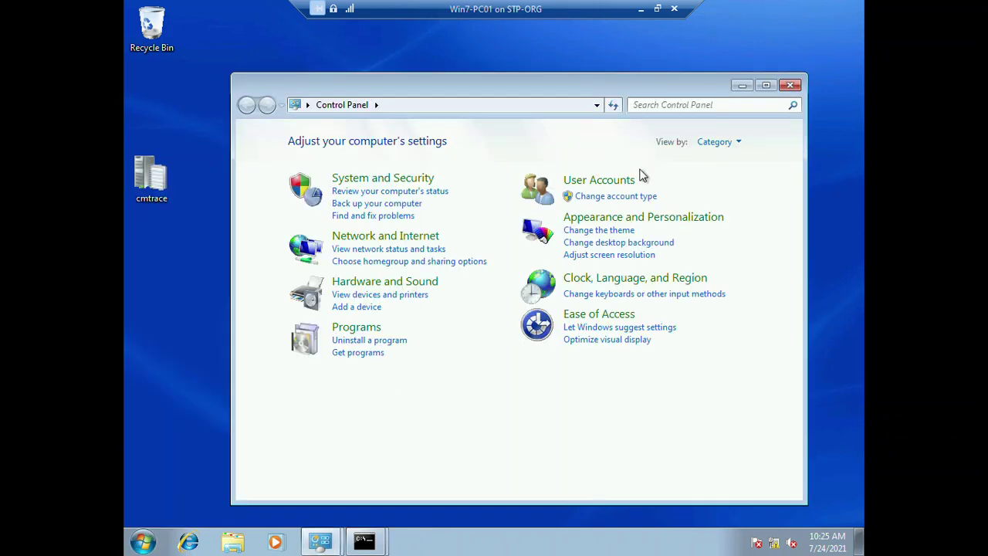
pyautogui.click(741, 147)
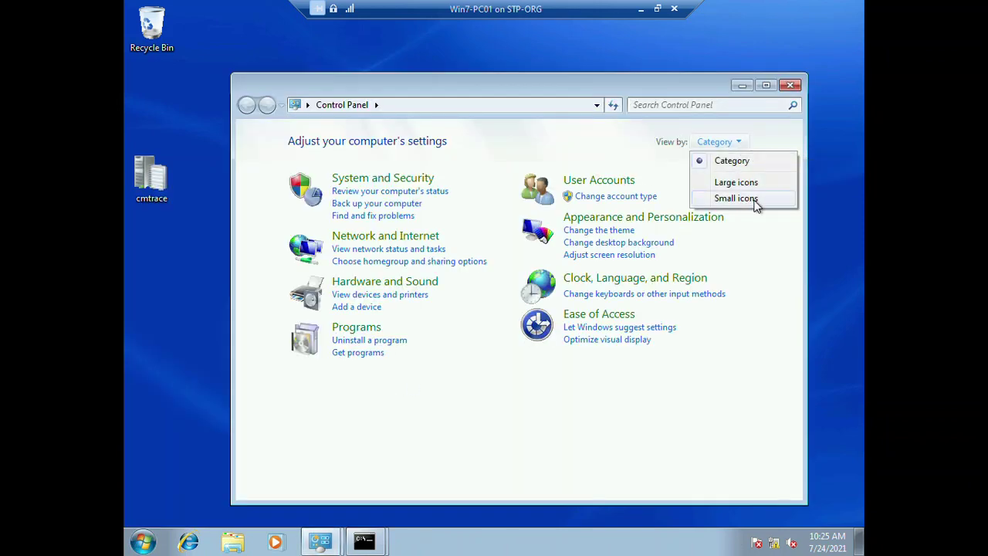
pyautogui.click(755, 199)
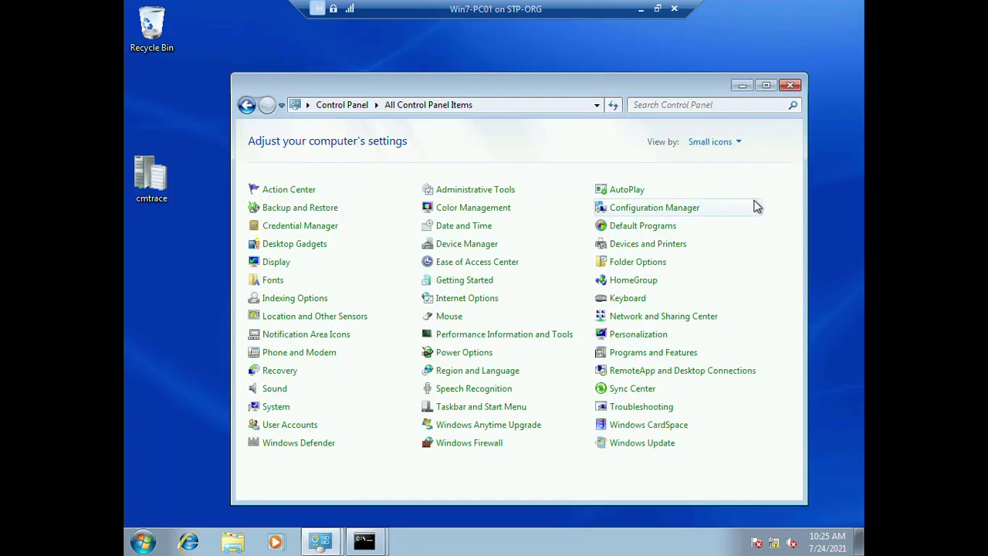
# Check the Configuration Manager client version 5.00.8790.1007, then minimize the Win7-PC01 VM window
pyautogui.click(684, 217)
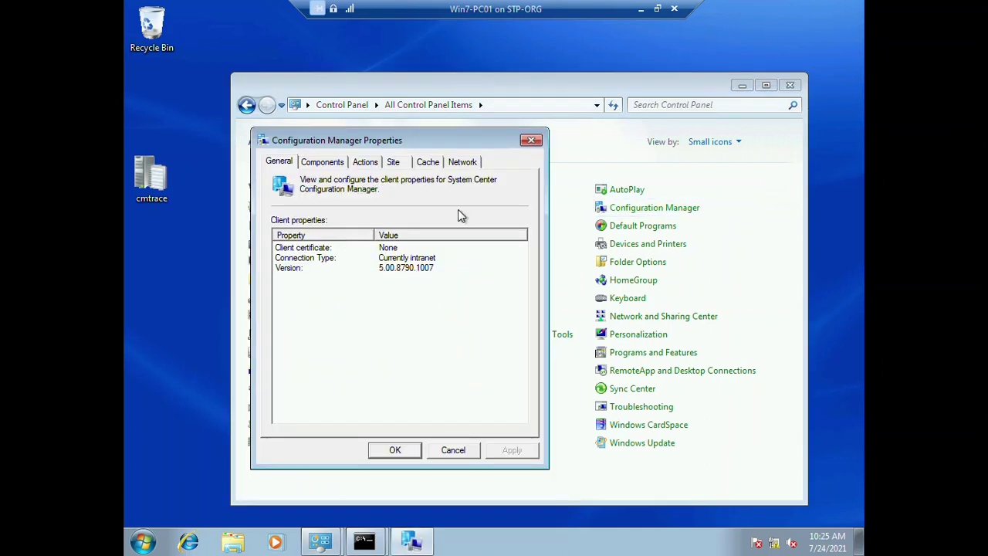
pyautogui.click(298, 248)
pyautogui.click(301, 258)
pyautogui.click(301, 268)
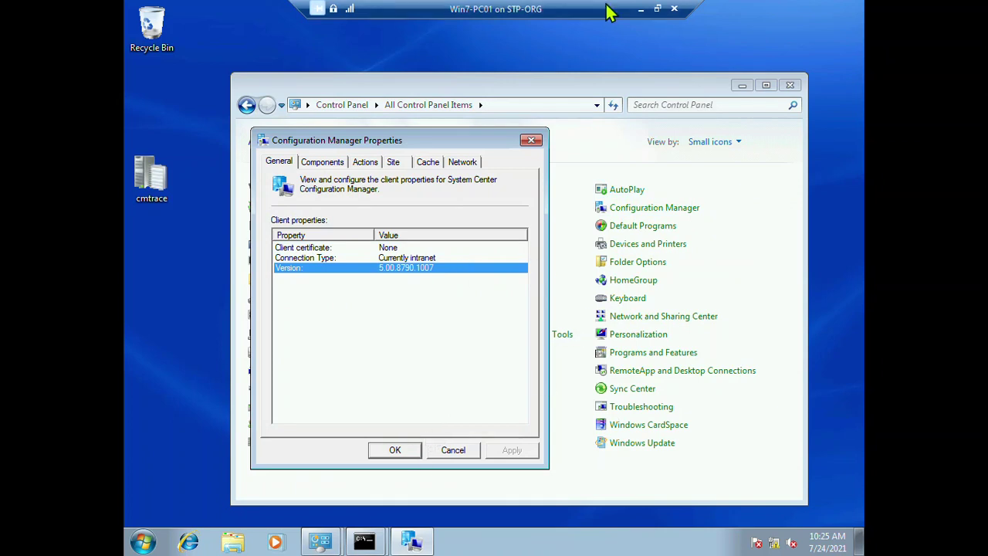
pyautogui.click(641, 9)
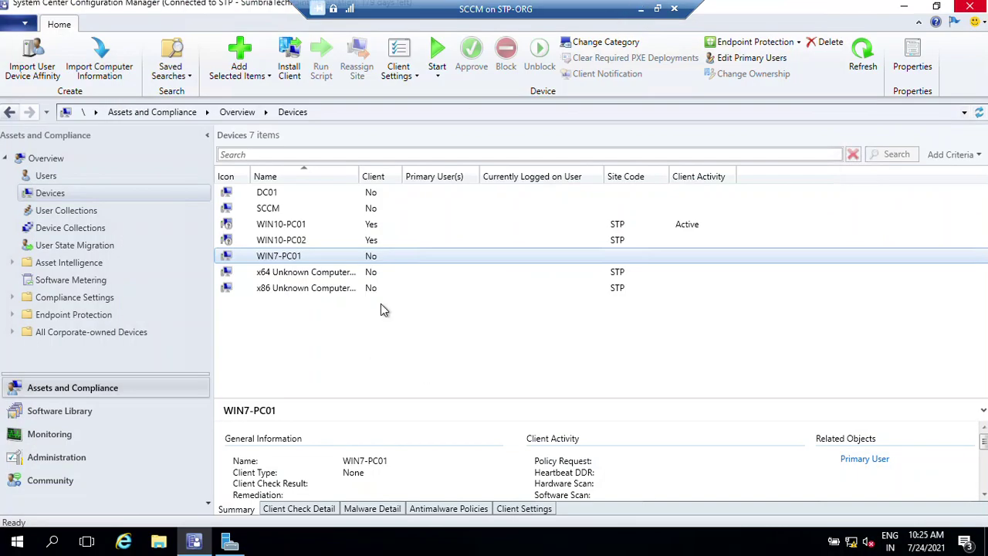
# Reload the Devices node so WIN7-PC01 appears as Client Yes on site STP
pyautogui.click(82, 228)
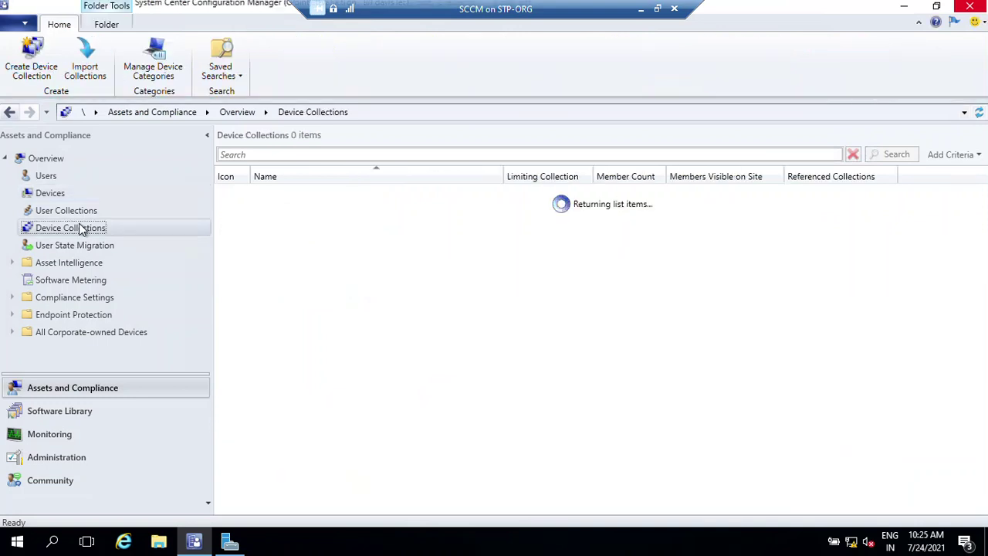
pyautogui.click(84, 214)
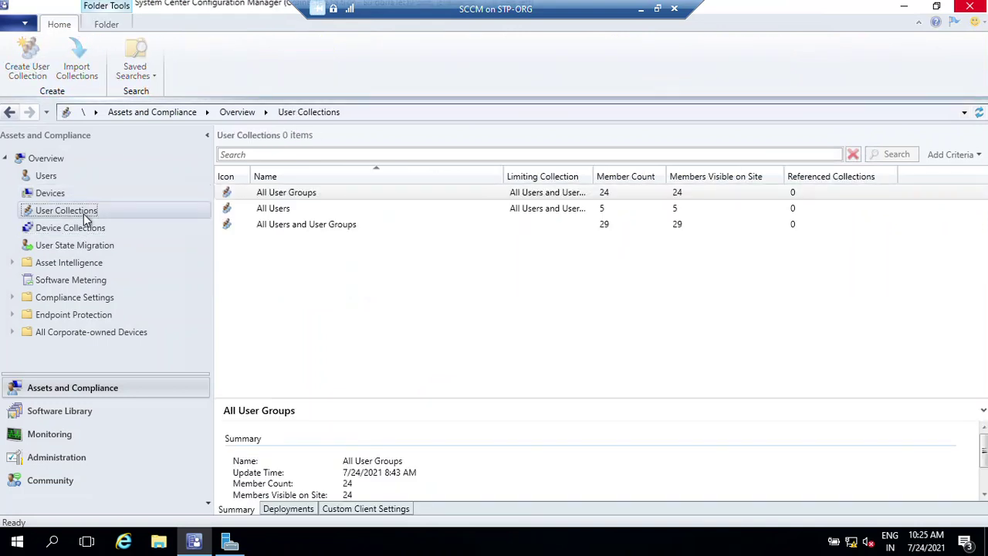
pyautogui.click(51, 194)
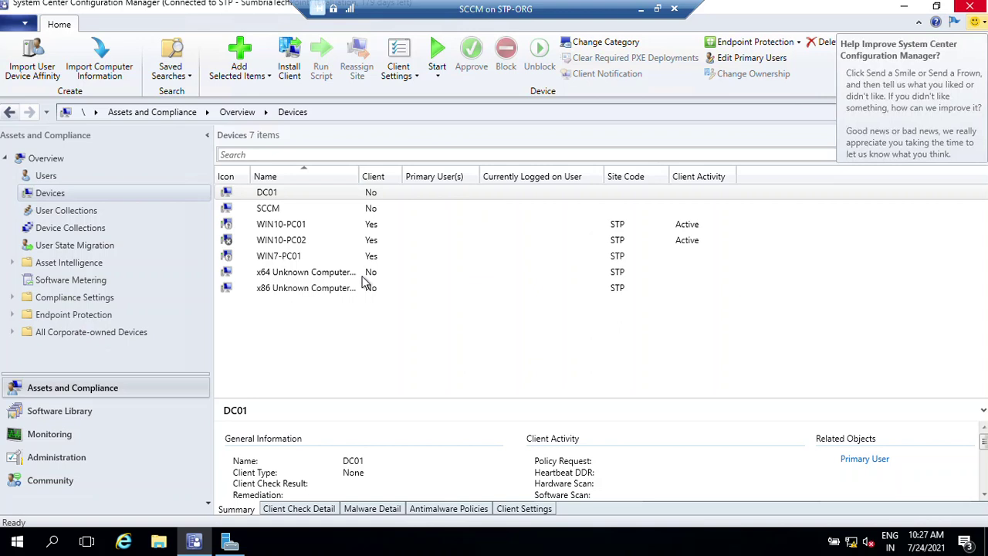
pyautogui.rightClick(276, 258)
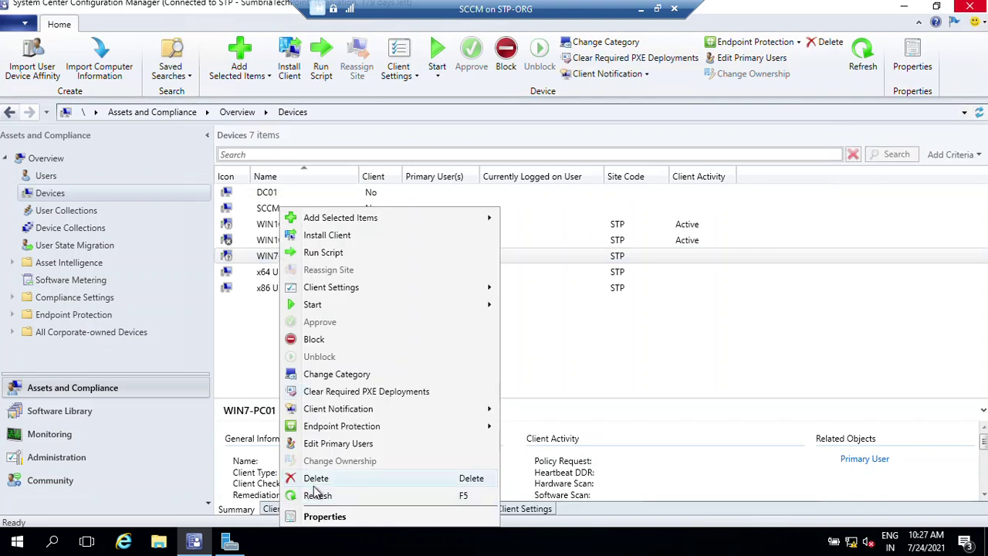
pyautogui.click(763, 377)
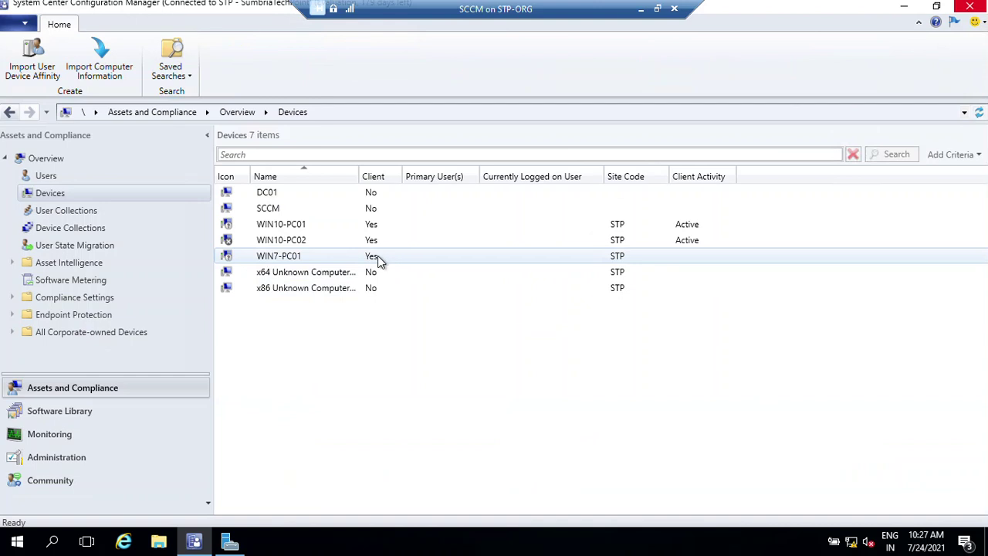